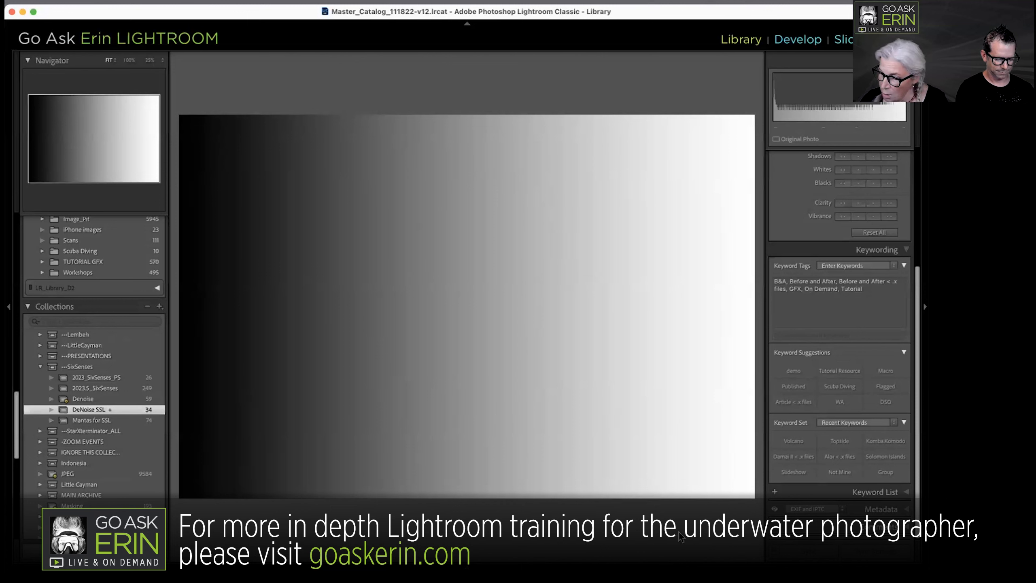
# - In the Develop module, shape the gradient's point curve into an S with points at input 51, output 9 and input 177, output 196
pyautogui.press('d')
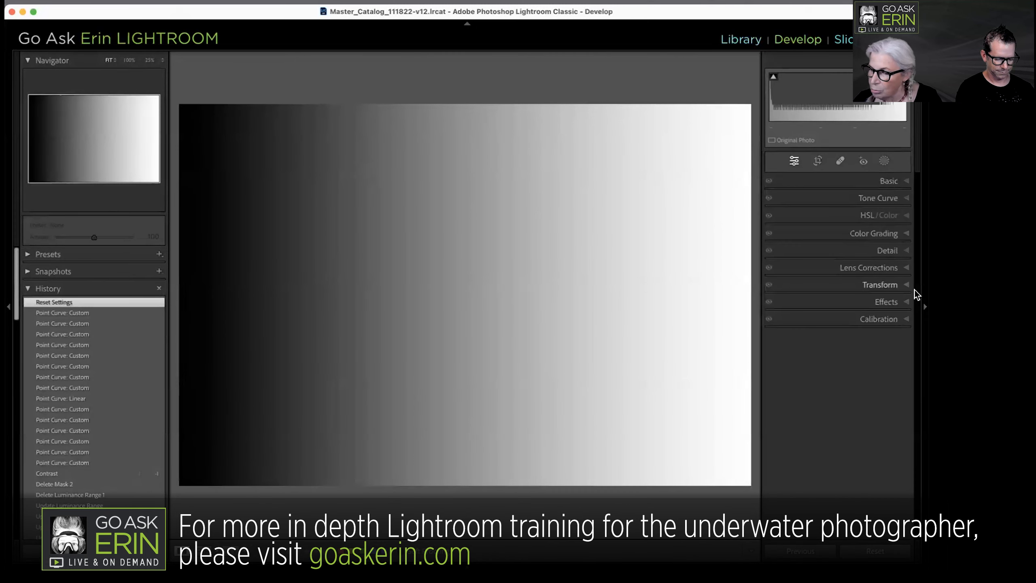
pyautogui.click(904, 198)
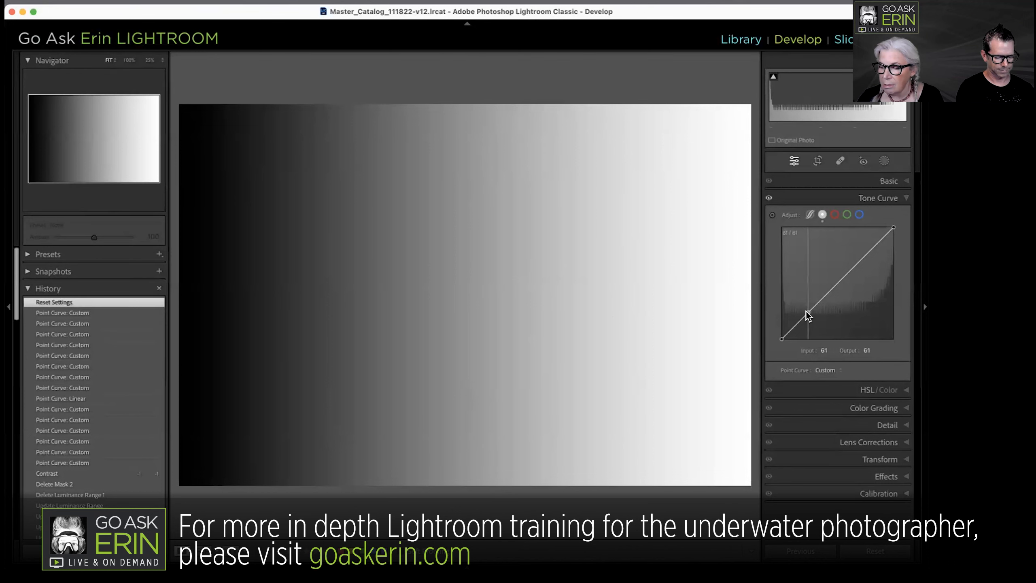
pyautogui.moveTo(807, 314); pyautogui.dragTo(801, 335)
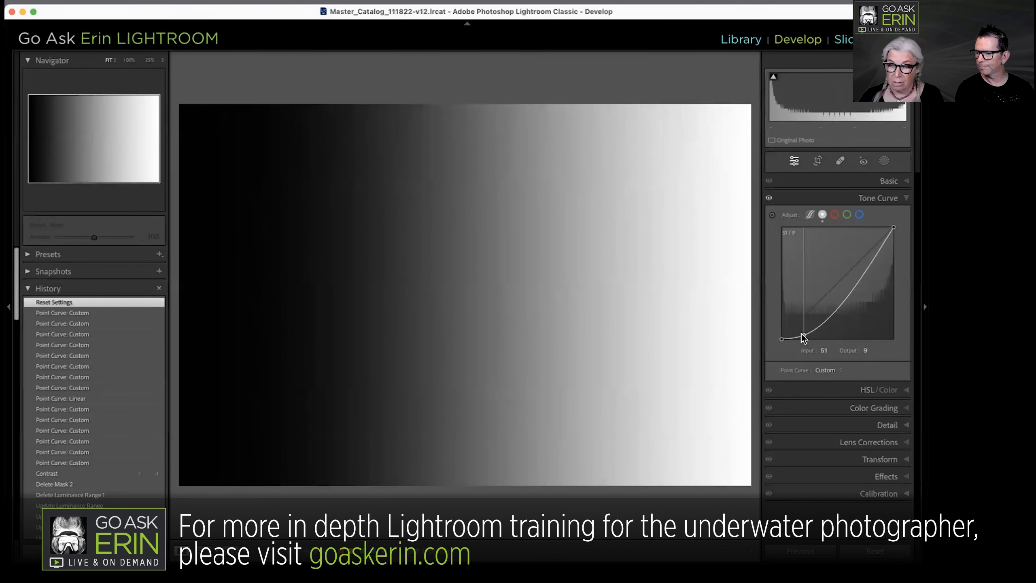
pyautogui.moveTo(801, 334); pyautogui.dragTo(803, 334)
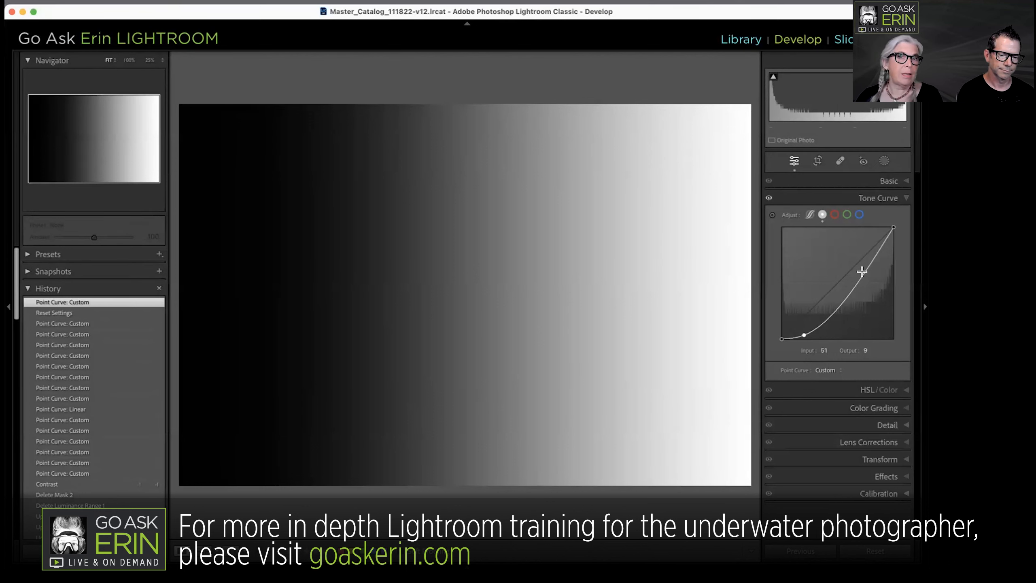
pyautogui.moveTo(861, 273); pyautogui.dragTo(860, 251)
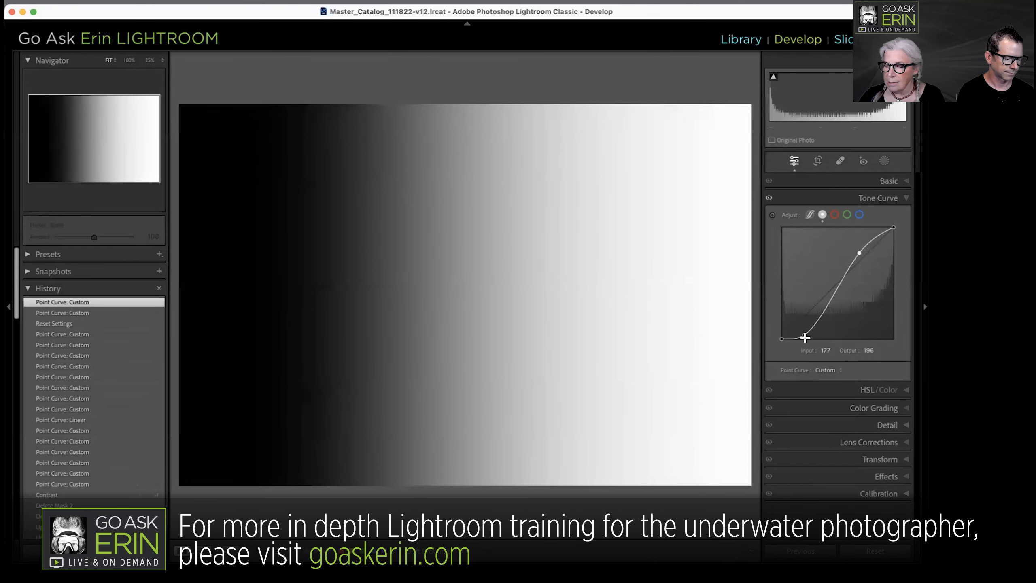
# - Move the shadow point beneath the highlight point to input 173, output 5, try another point move, and undo that last curve change
pyautogui.moveTo(804, 335); pyautogui.dragTo(860, 335)
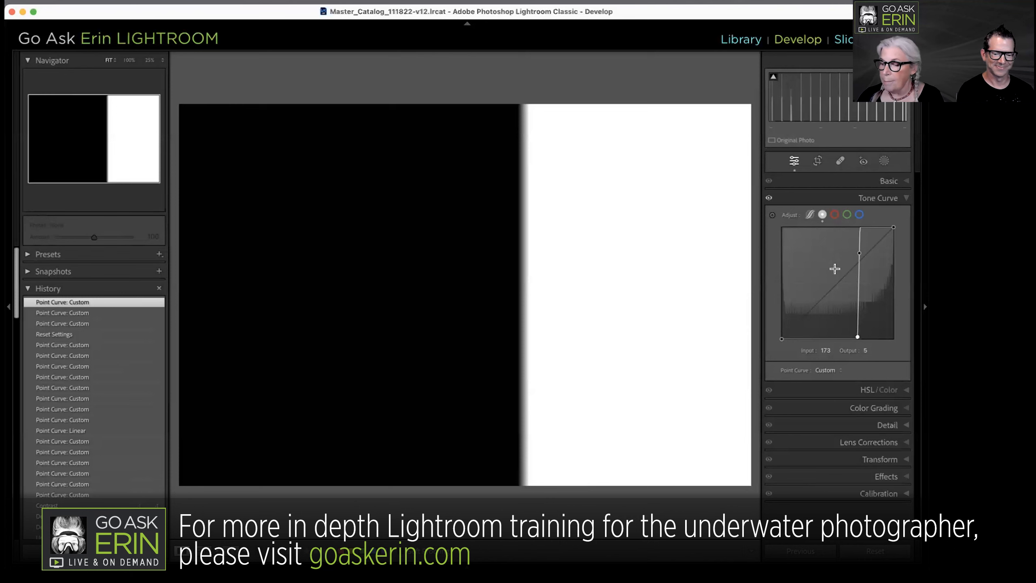
pyautogui.moveTo(857, 336); pyautogui.dragTo(788, 340)
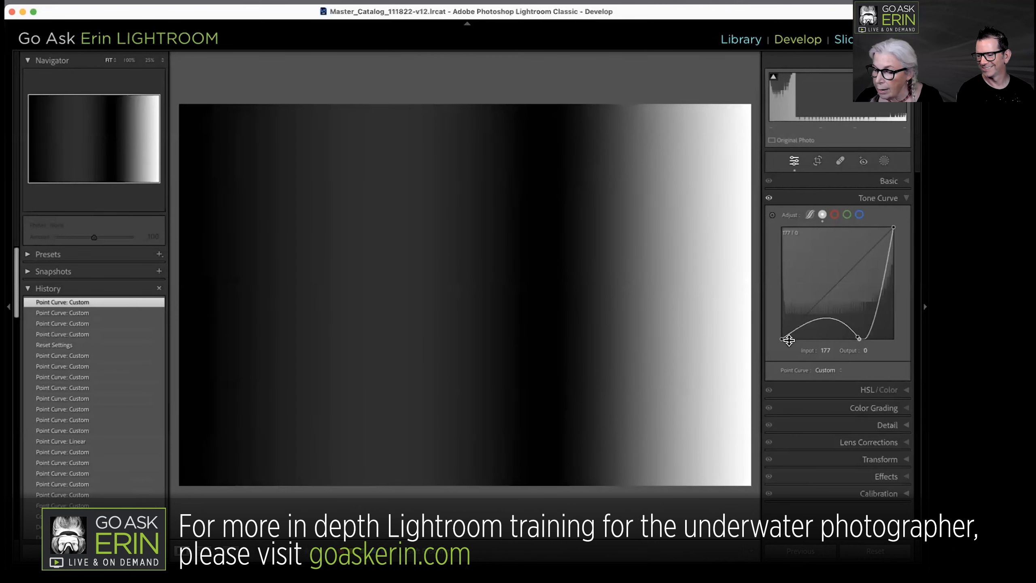
pyautogui.press('super+z')
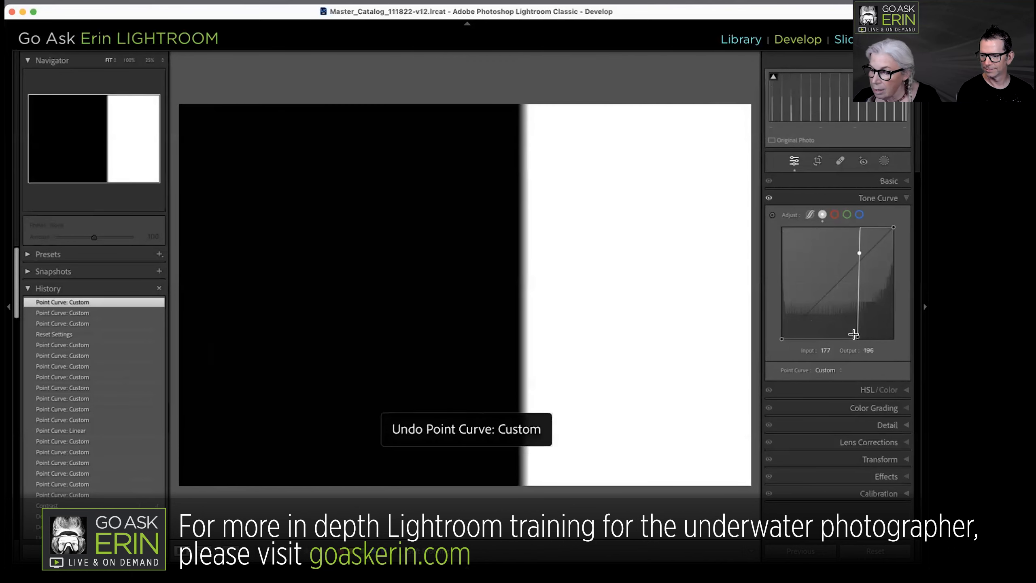
# - Return the shadow point to the dark end, add points at 73/78, 118/123 and 198/220, and raise the black endpoint to output 18
pyautogui.moveTo(853, 334); pyautogui.dragTo(812, 305)
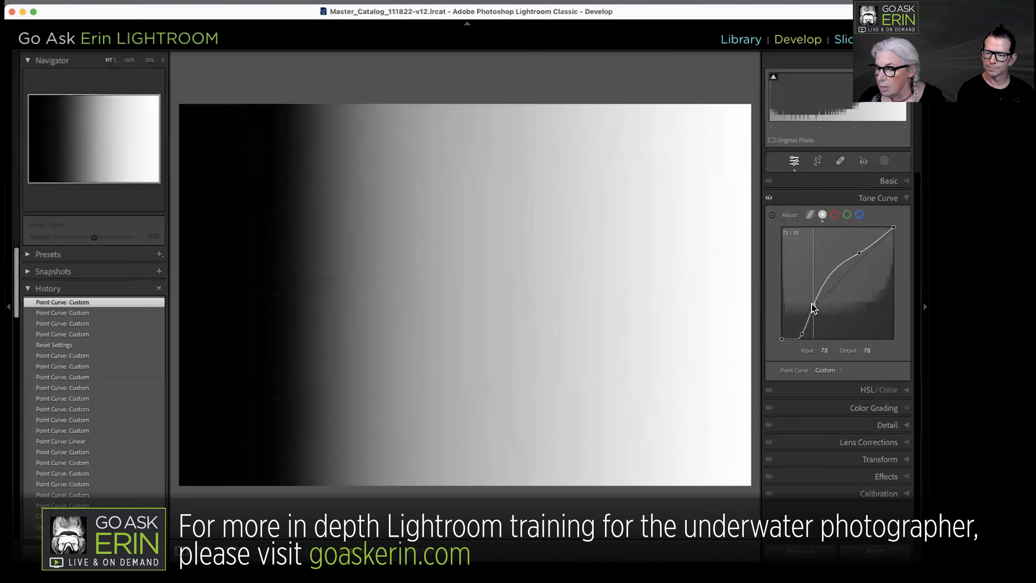
pyautogui.click(832, 284)
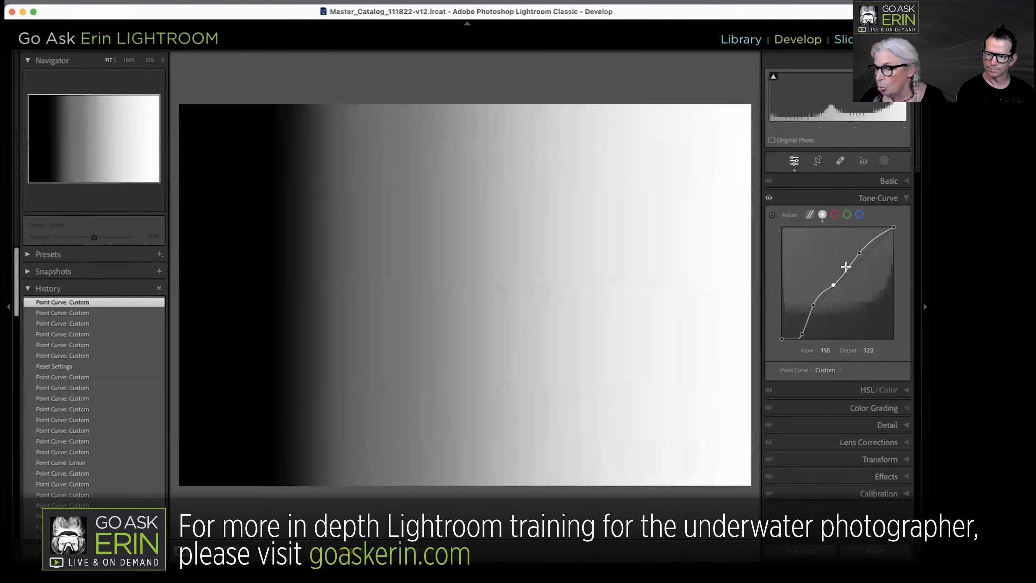
pyautogui.moveTo(849, 262); pyautogui.dragTo(865, 238)
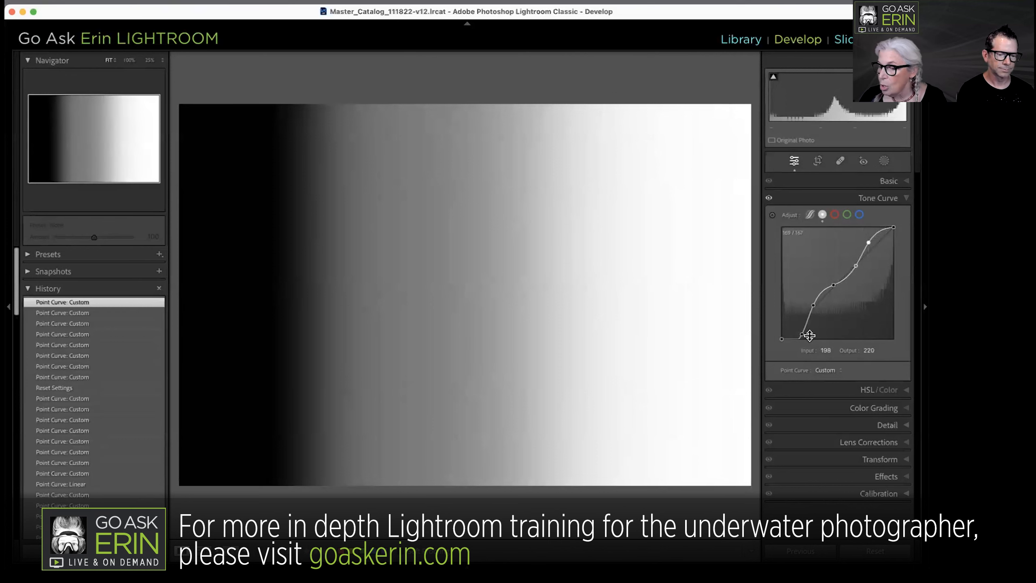
pyautogui.moveTo(781, 338)
pyautogui.mouseDown()
pyautogui.moveTo(782, 307)
pyautogui.moveTo(784, 339)
pyautogui.moveTo(775, 330)
pyautogui.mouseUp()
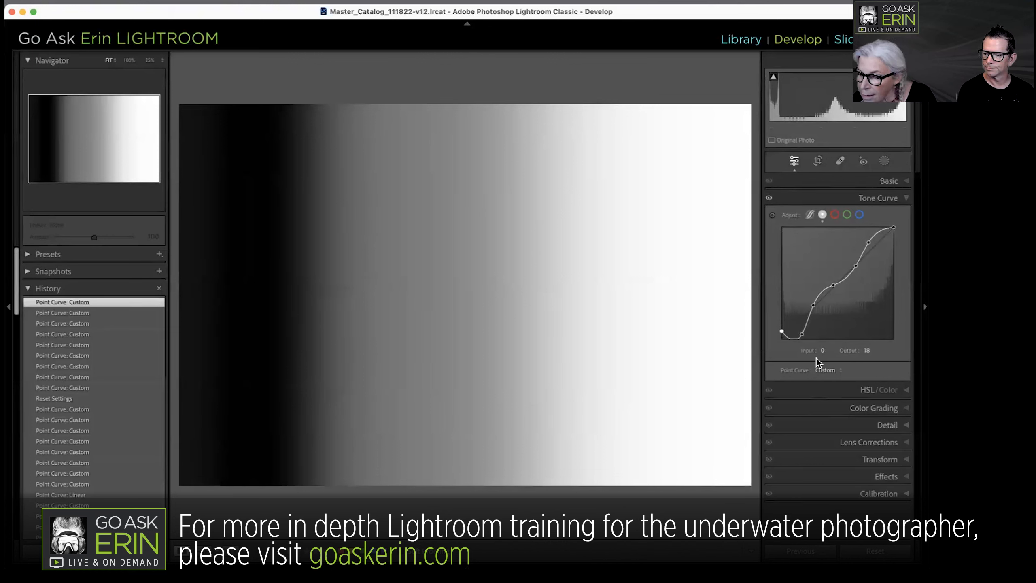
# - Check the point curve presets without changing the selection, and reset all tone curve adjustments
pyautogui.click(841, 370)
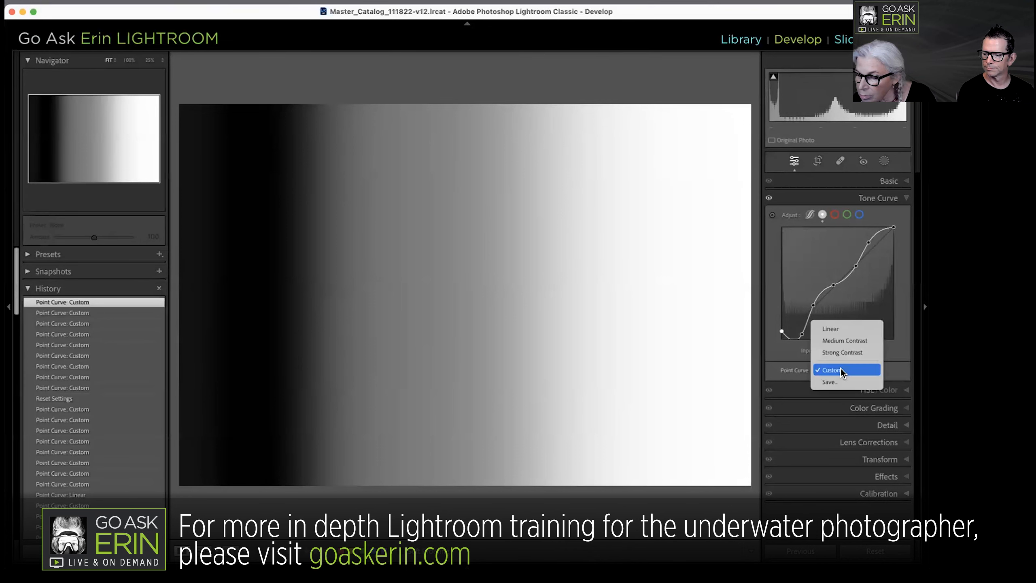
pyautogui.click(840, 370)
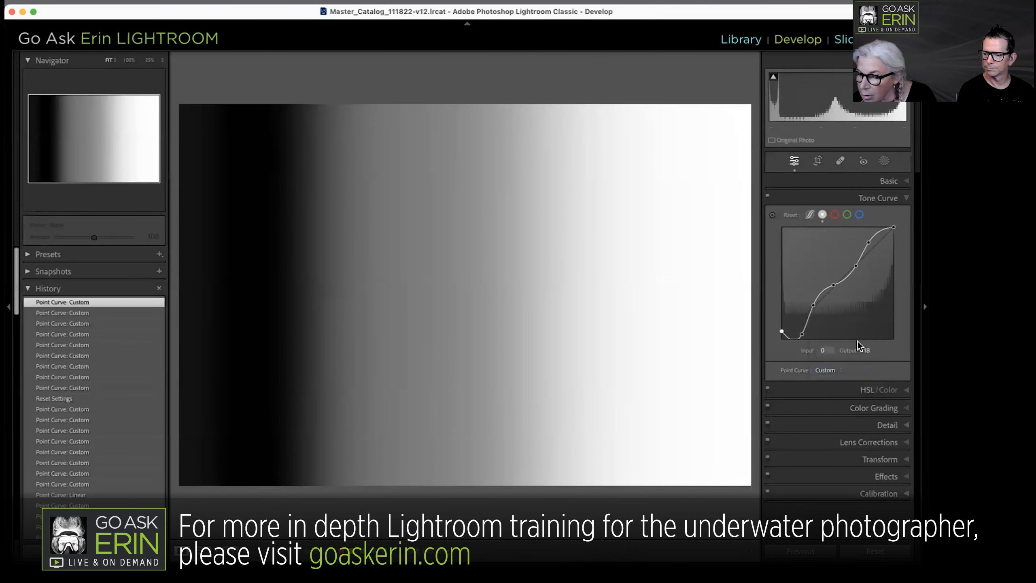
pyautogui.keyDown('alt'); pyautogui.click(790, 214); pyautogui.keyUp('alt')
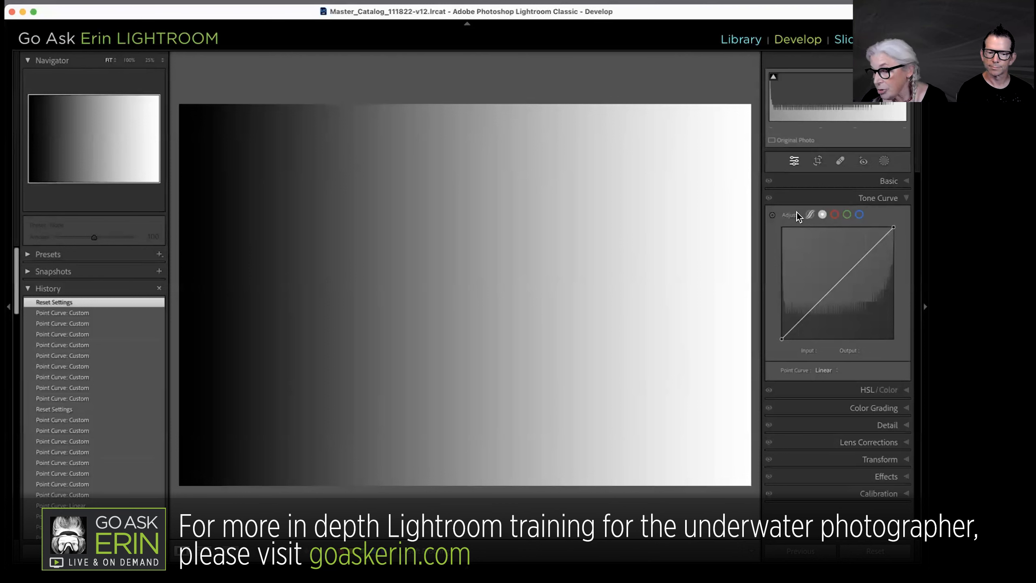
# - Raise the red curve's midtones to 139/147, try a green point at 137/142 and remove it, and adjust the blue curve's midtones slightly
pyautogui.click(834, 215)
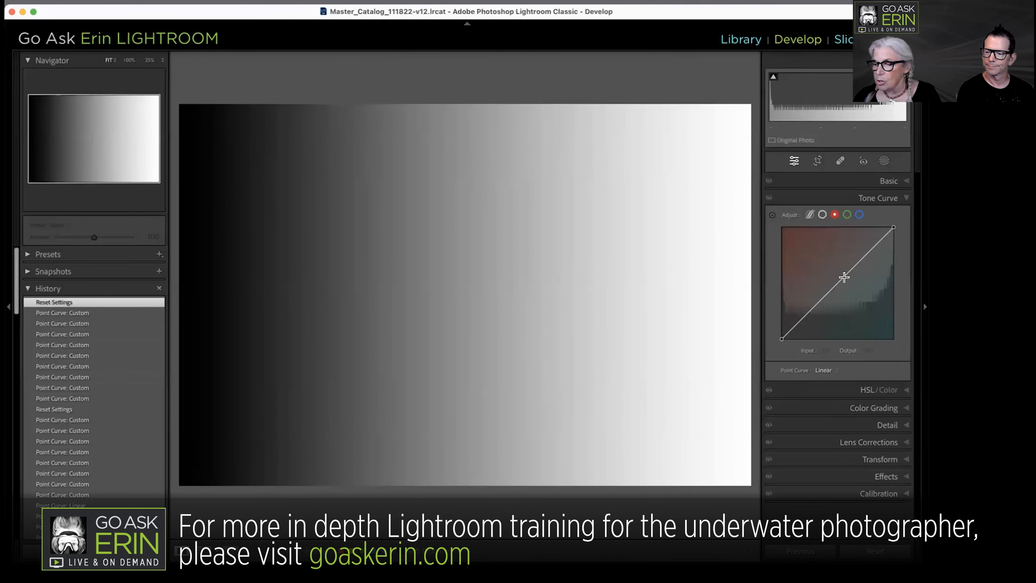
pyautogui.moveTo(844, 278)
pyautogui.mouseDown()
pyautogui.moveTo(849, 312)
pyautogui.moveTo(834, 242)
pyautogui.moveTo(842, 275)
pyautogui.mouseUp()
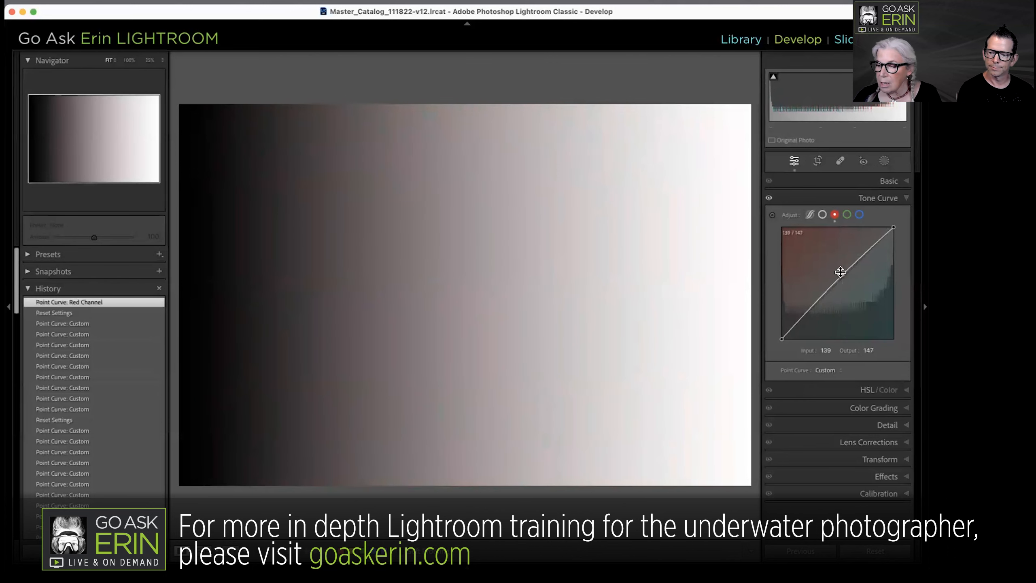
pyautogui.click(847, 215)
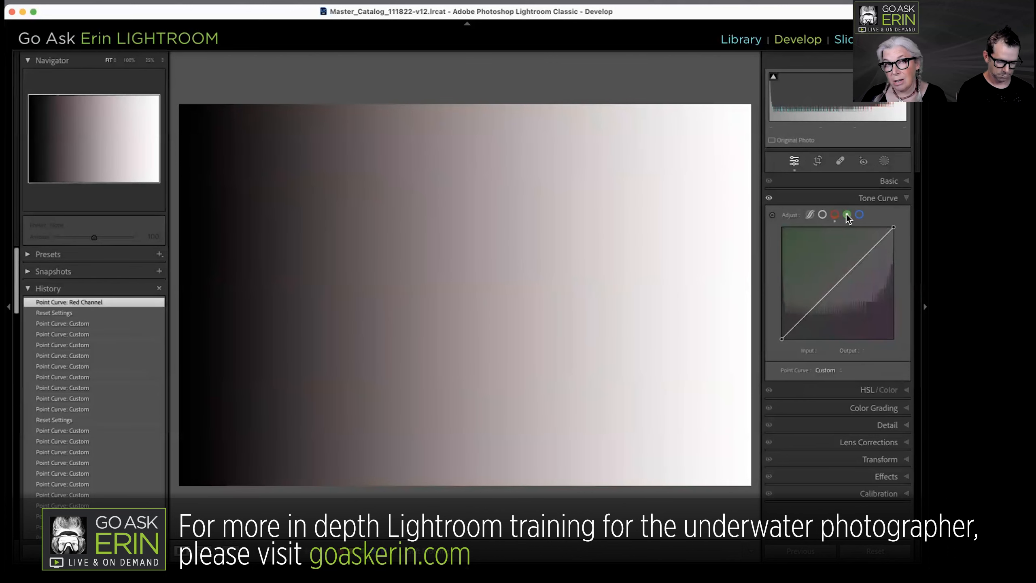
pyautogui.moveTo(843, 275)
pyautogui.mouseDown()
pyautogui.moveTo(852, 311)
pyautogui.moveTo(830, 246)
pyautogui.moveTo(840, 275)
pyautogui.mouseUp()
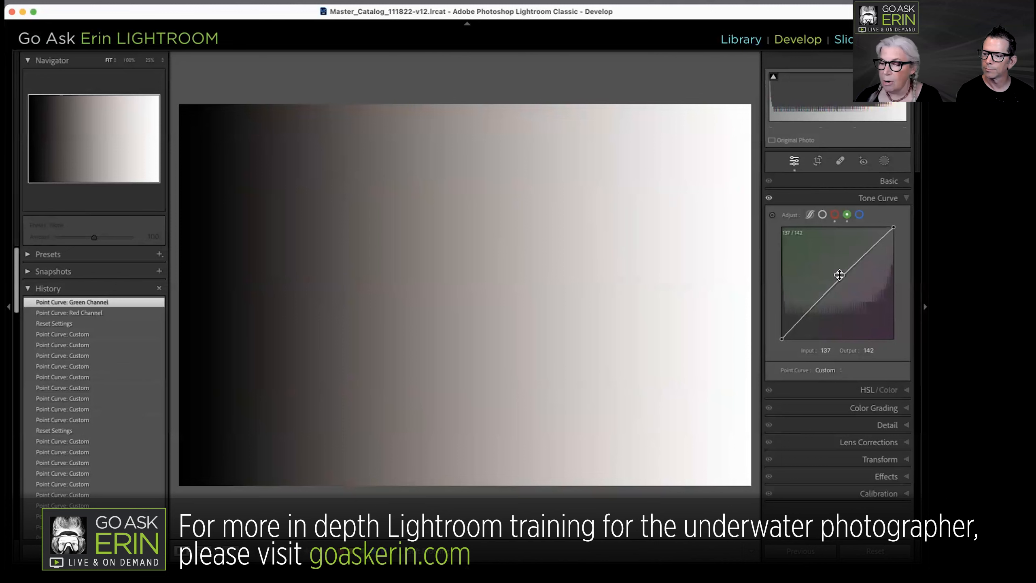
pyautogui.doubleClick(840, 276)
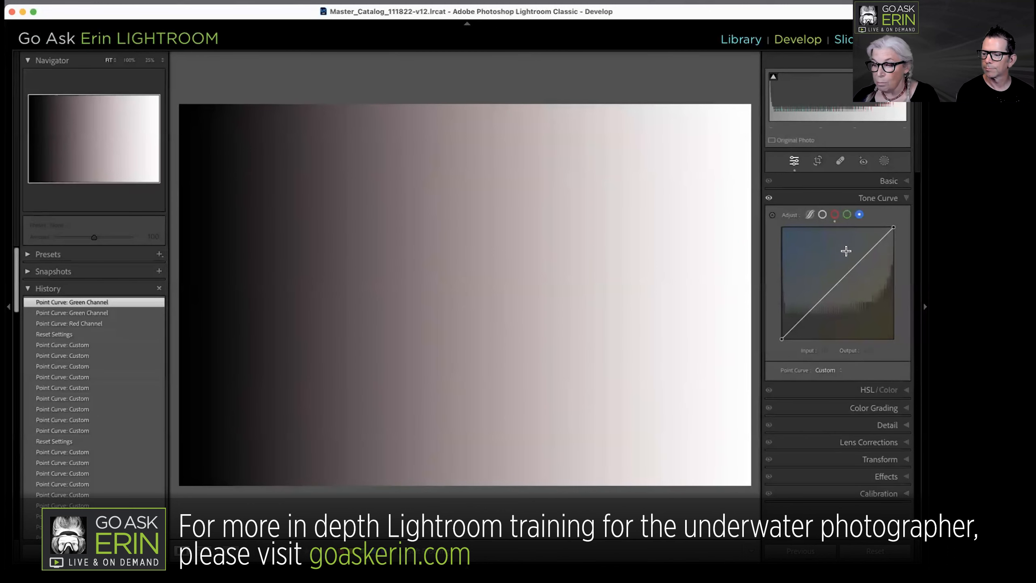
pyautogui.moveTo(840, 279)
pyautogui.mouseDown()
pyautogui.moveTo(838, 235)
pyautogui.moveTo(851, 328)
pyautogui.moveTo(852, 278)
pyautogui.moveTo(840, 276)
pyautogui.mouseUp()
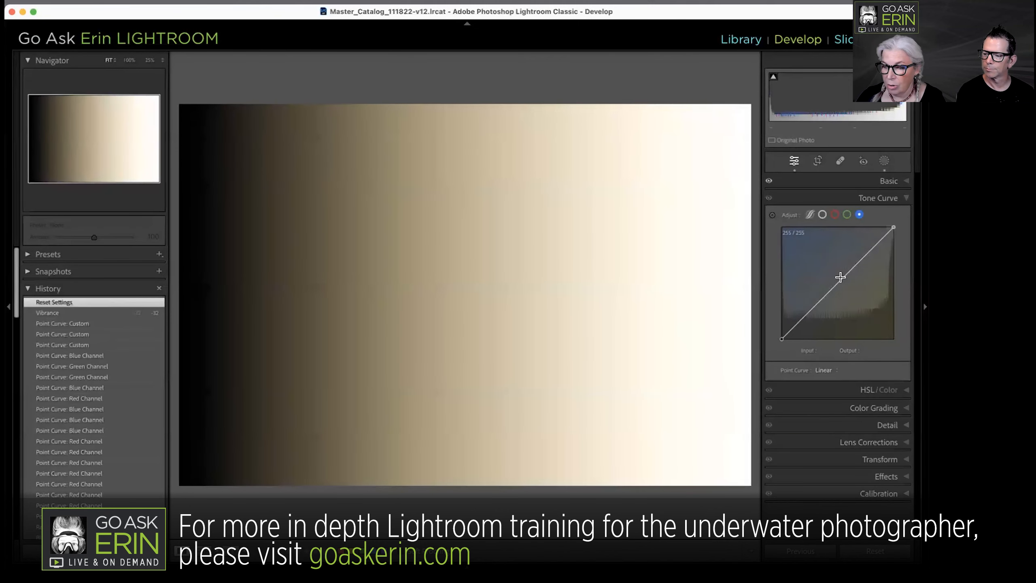
# - View the warm-toned gradient's parametric curve, return to its point curve, and try a strongly raised midtone point before removing it
pyautogui.click(809, 214)
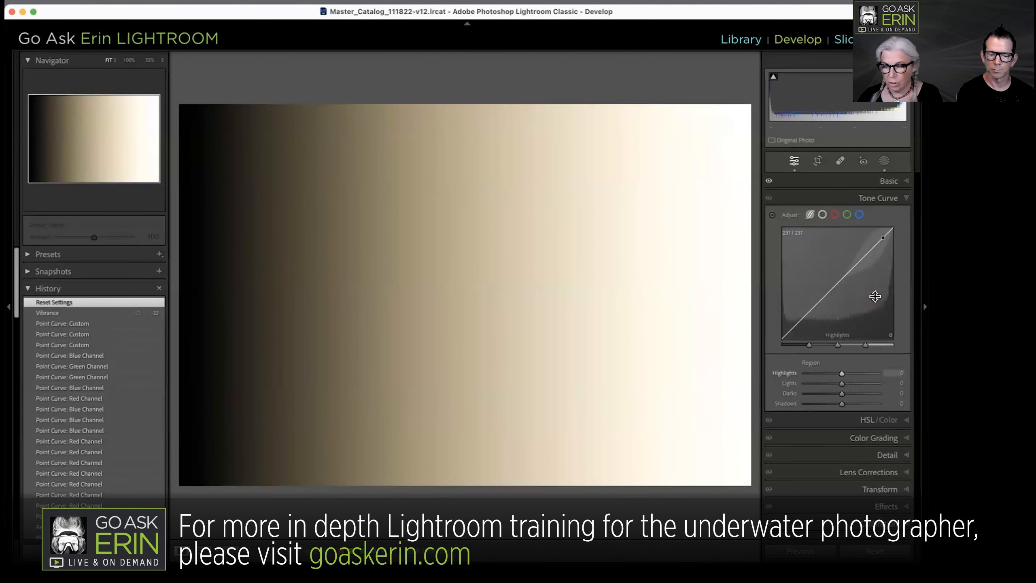
pyautogui.click(821, 215)
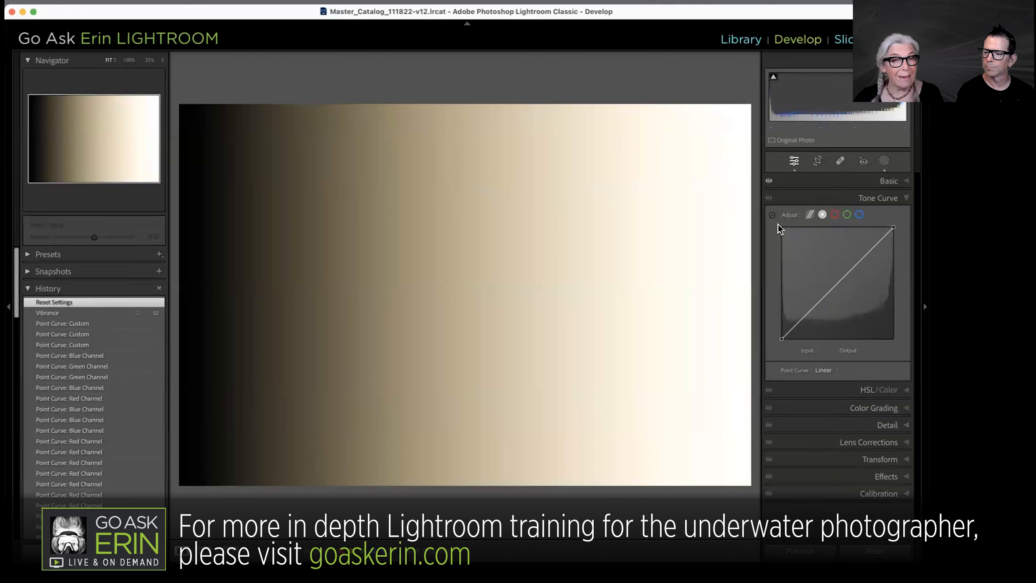
pyautogui.click(835, 285)
pyautogui.moveTo(834, 284); pyautogui.dragTo(835, 245)
pyautogui.doubleClick(835, 245)
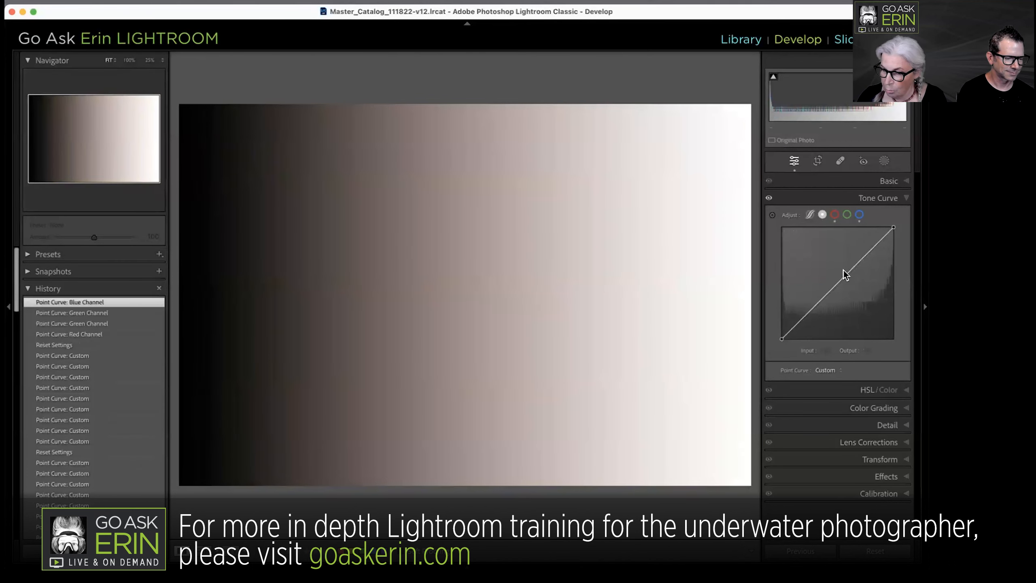
# - Raise the composite point curve steeply and reshape the red, green and blue channel curves, placing the blue point at input 73, output 213
pyautogui.moveTo(838, 279); pyautogui.dragTo(811, 242)
pyautogui.click(835, 215)
pyautogui.click(848, 215)
pyautogui.click(859, 215)
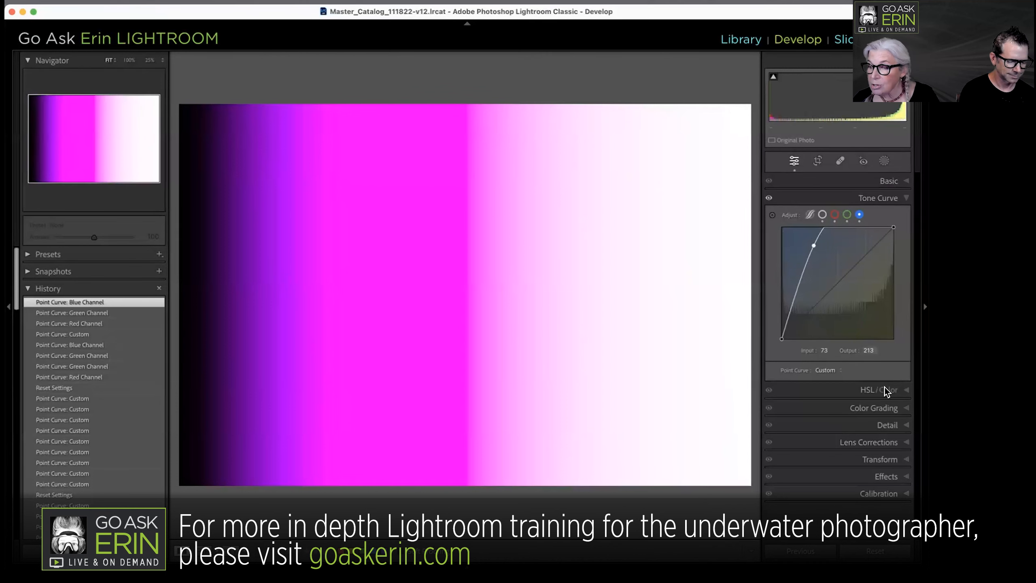
# - Lower the gradient's Vibrance to -38 in the Basic adjustments
pyautogui.click(906, 180)
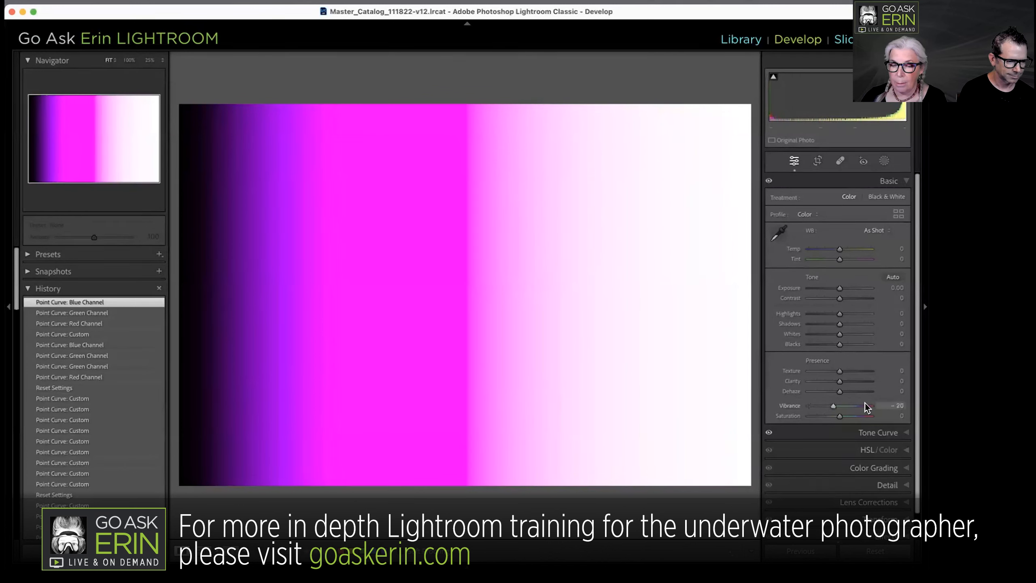
pyautogui.moveTo(865, 403); pyautogui.dragTo(826, 406)
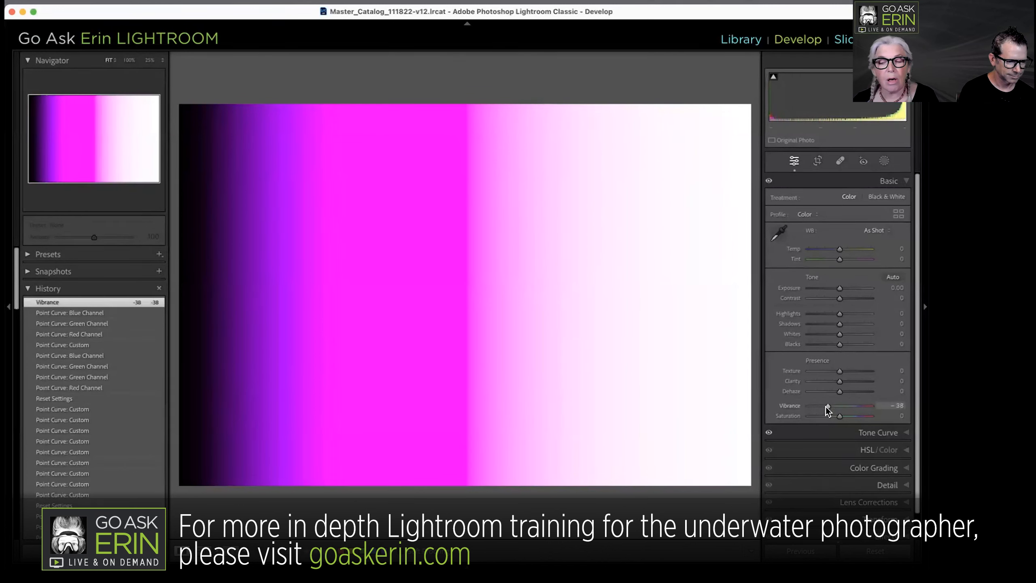
pyautogui.scroll(-2, 874, 343)
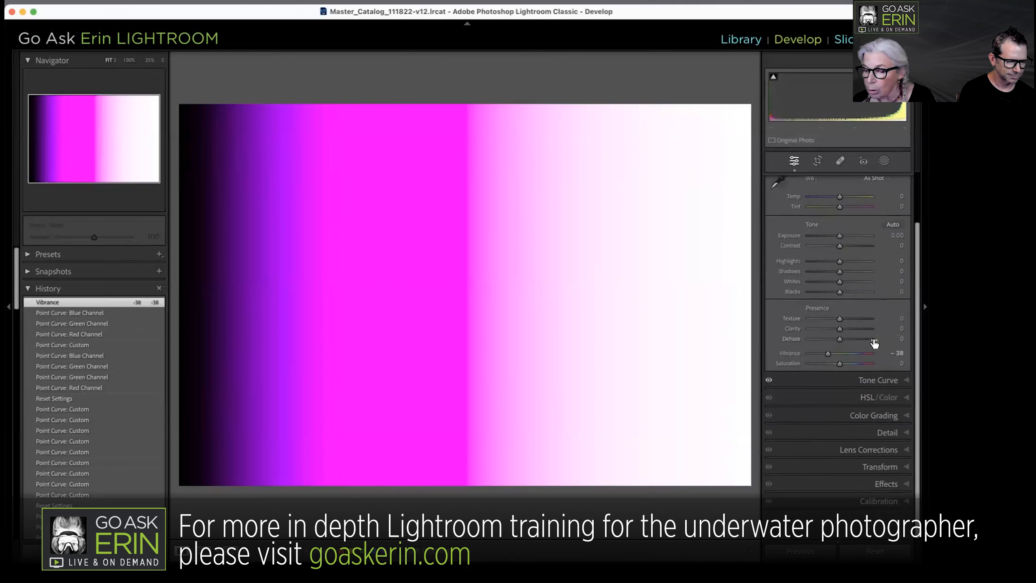
pyautogui.scroll(2, 874, 343)
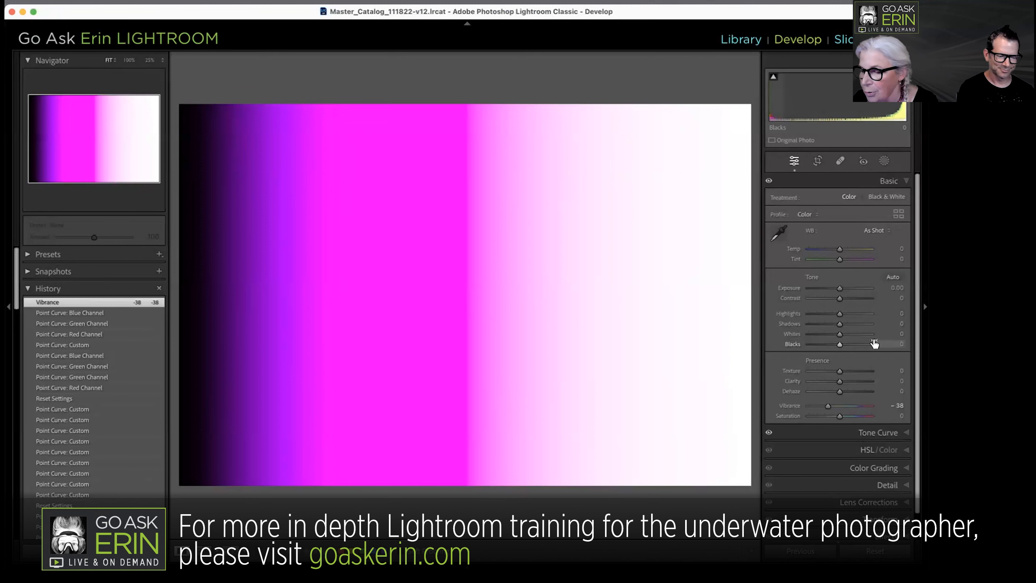
# - Advance through the collection to the "Basic Panel vs. Curves" slide
pyautogui.press('Right')
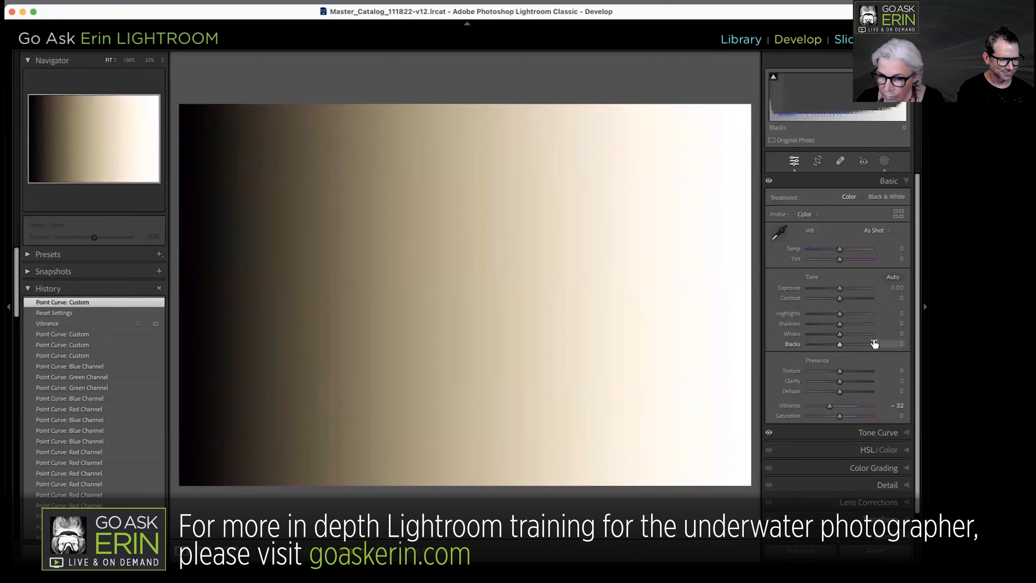
pyautogui.press('Right')
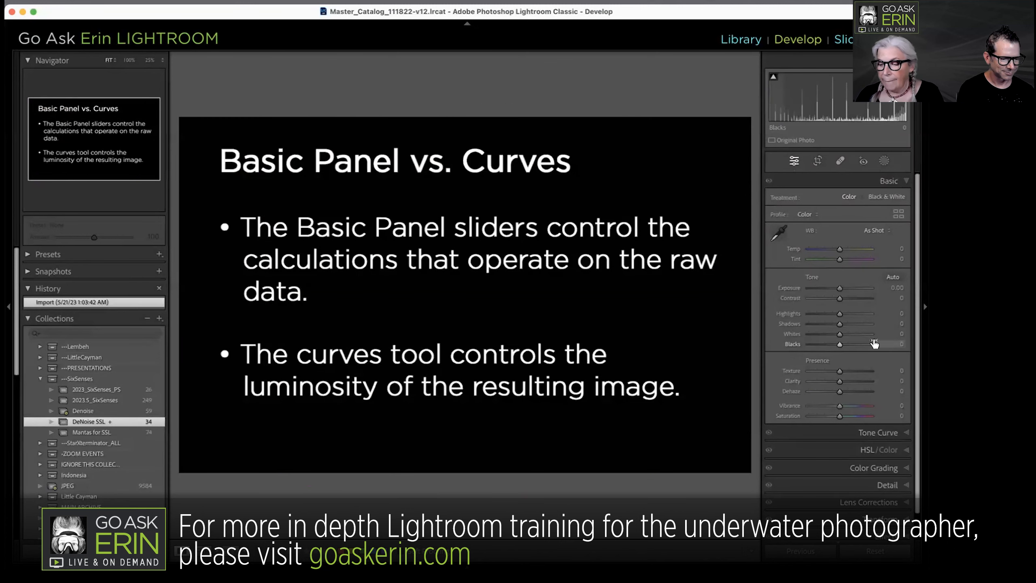
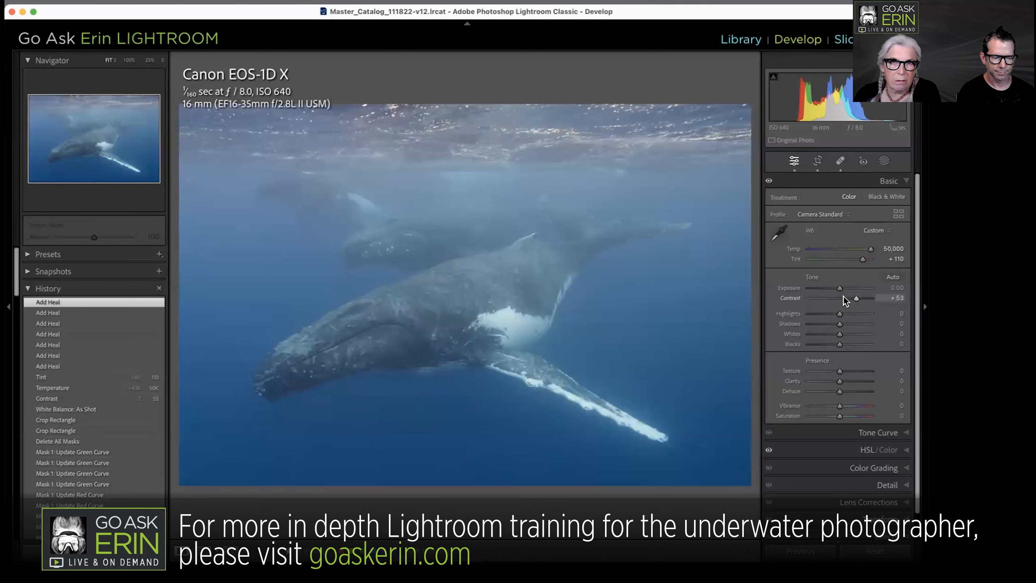
# - Increase the whale photo's Contrast to +100 and its Tint to +123
pyautogui.moveTo(856, 296); pyautogui.dragTo(897, 308)
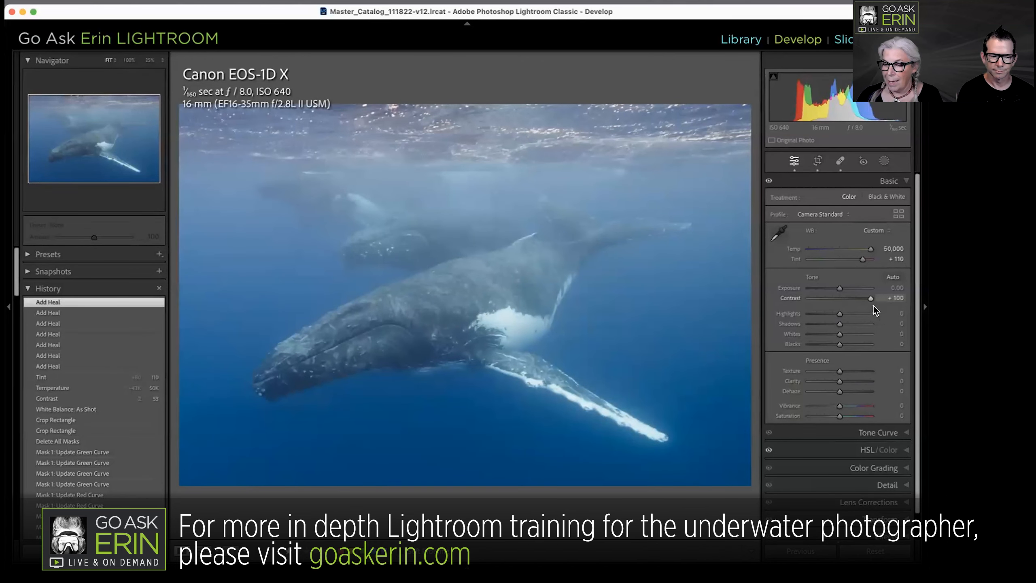
pyautogui.moveTo(868, 247); pyautogui.dragTo(888, 246)
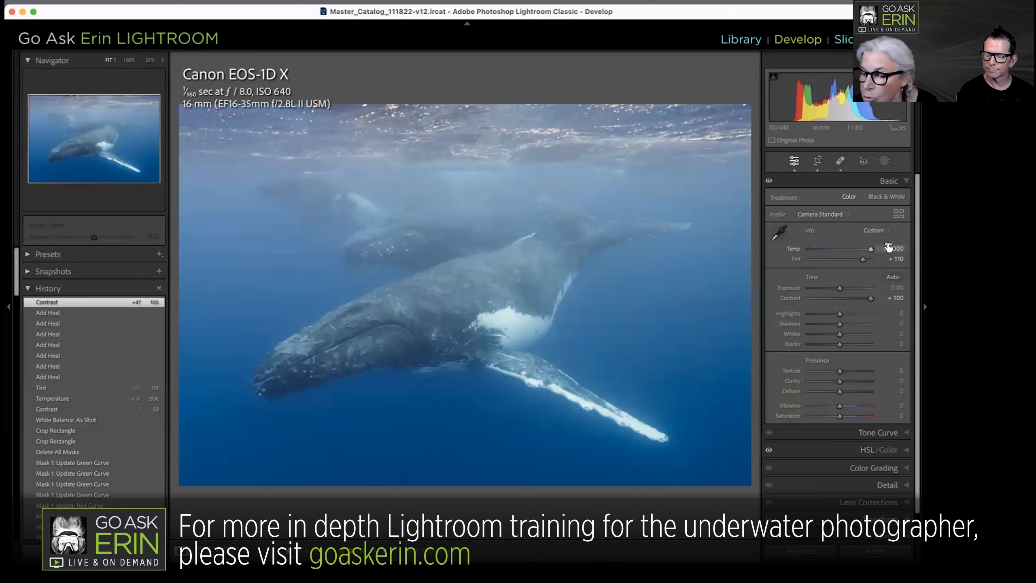
pyautogui.moveTo(860, 257)
pyautogui.mouseDown()
pyautogui.moveTo(850, 257)
pyautogui.moveTo(871, 257)
pyautogui.moveTo(853, 258)
pyautogui.moveTo(861, 261)
pyautogui.mouseUp()
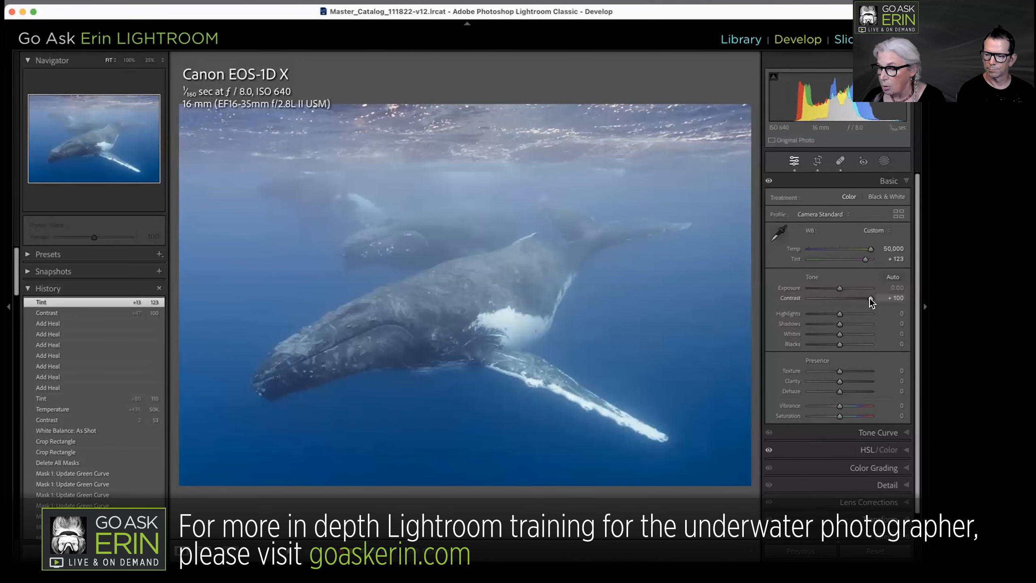
# - Try a slight change to the whale photo's Blacks in the Basic adjustments, and reset it to 0
pyautogui.moveTo(838, 344)
pyautogui.mouseDown()
pyautogui.moveTo(806, 343)
pyautogui.moveTo(840, 349)
pyautogui.mouseUp()
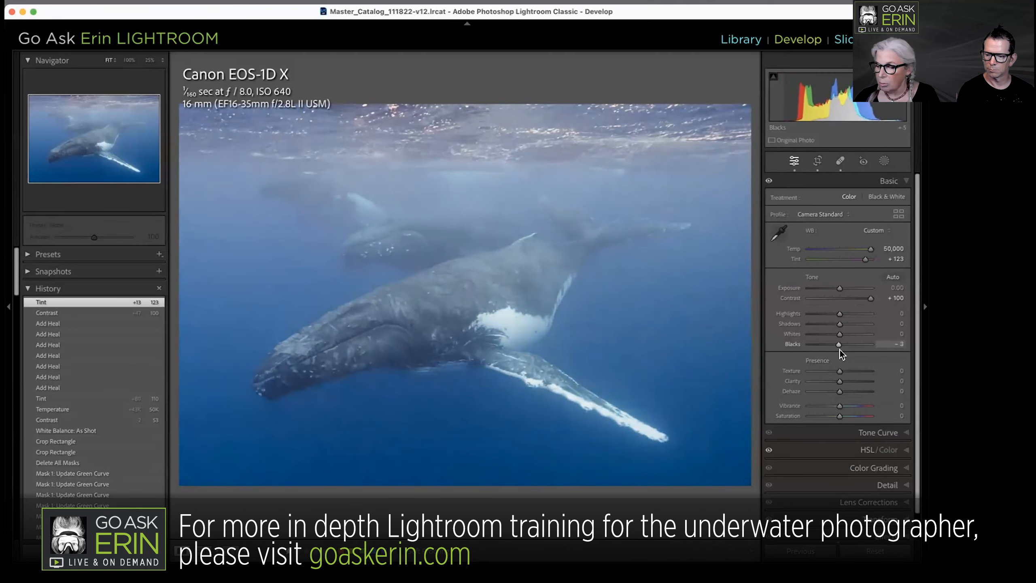
pyautogui.doubleClick(838, 350)
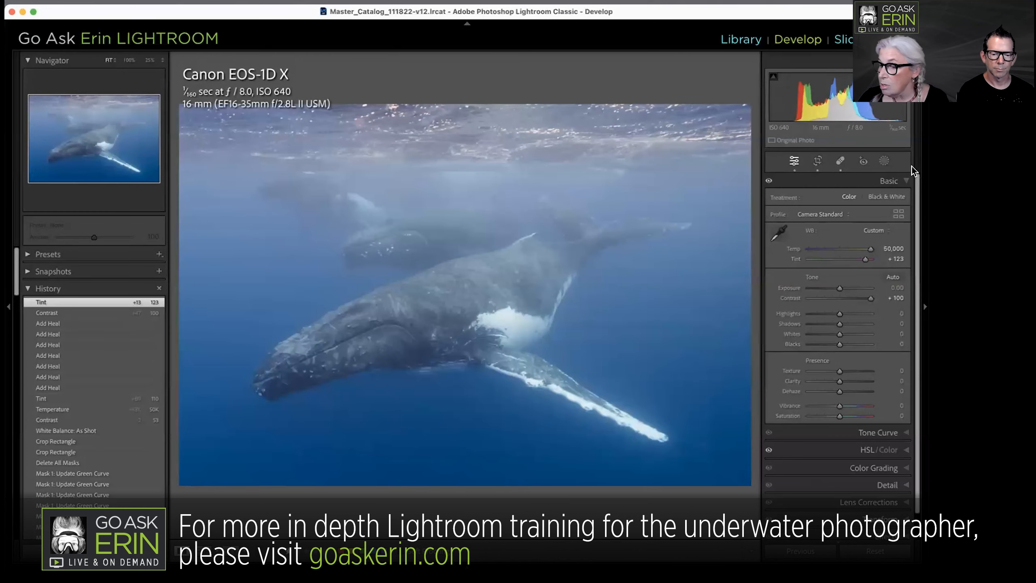
# - Create a Select Subject mask on the main whale and check its overlay up close around the dorsal fin
pyautogui.click(883, 161)
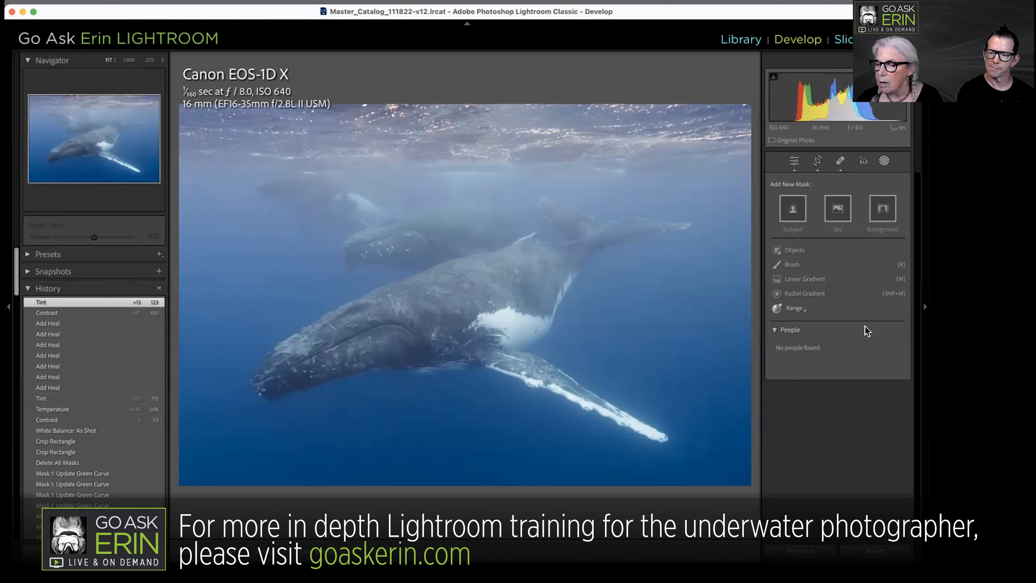
pyautogui.click(791, 217)
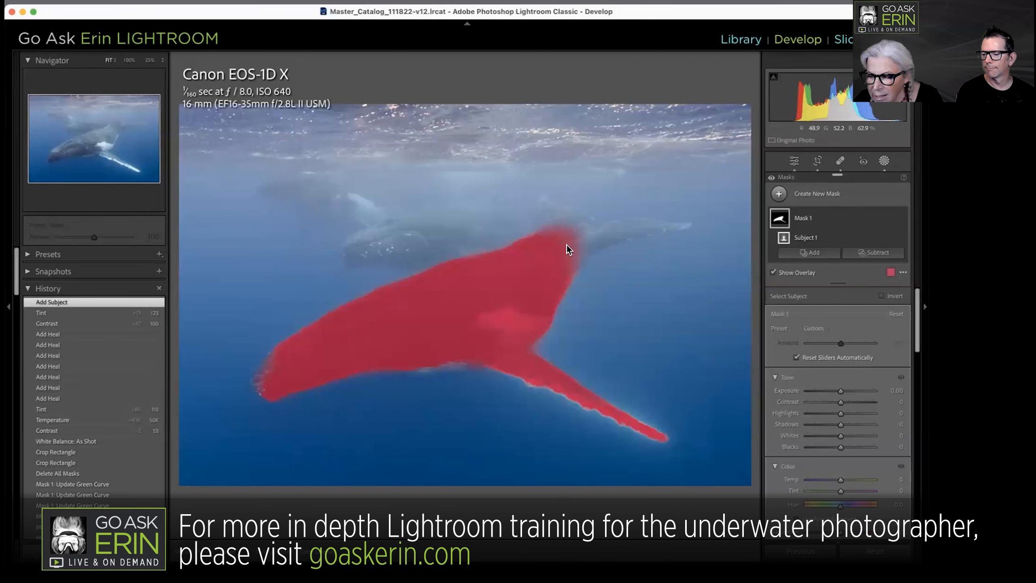
pyautogui.click(594, 234)
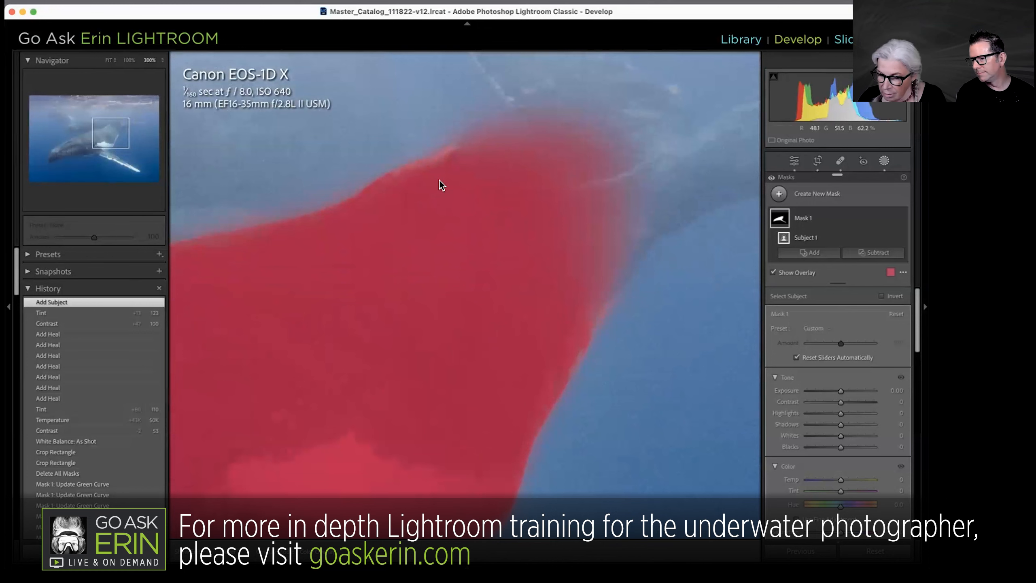
pyautogui.press('o')
pyautogui.press('o')
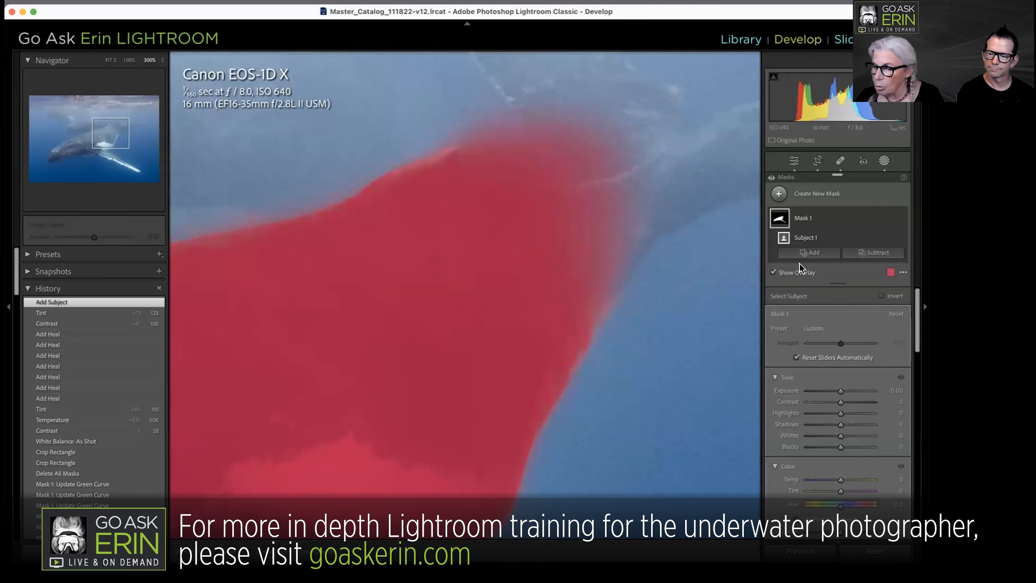
# - Subtract the mask spill behind the dorsal fin and above the tail stock with a size 10.0 brush
pyautogui.click(873, 254)
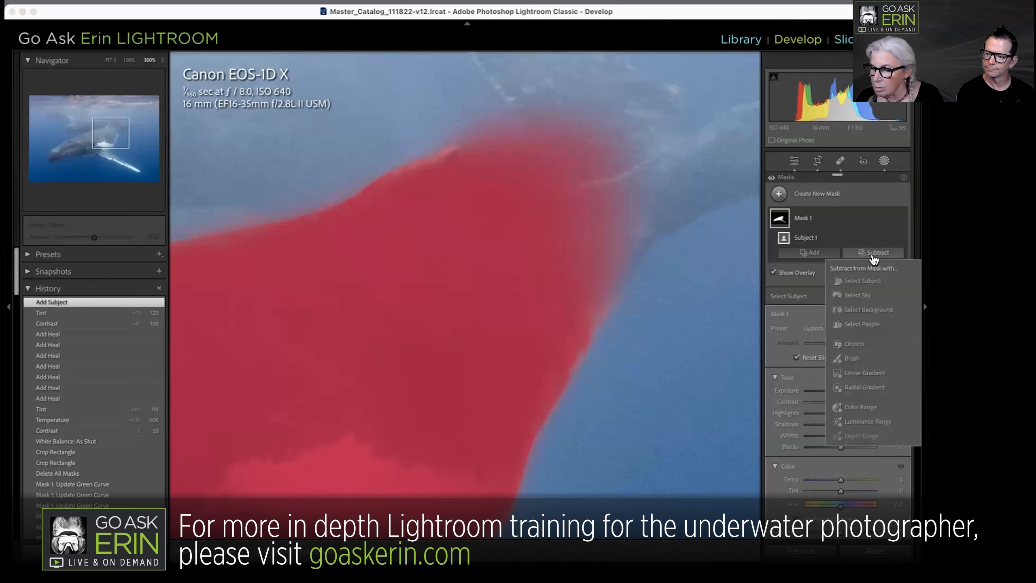
pyautogui.click(851, 357)
pyautogui.moveTo(558, 159)
pyautogui.mouseDown()
pyautogui.moveTo(622, 141)
pyautogui.moveTo(515, 177)
pyautogui.moveTo(473, 176)
pyautogui.moveTo(465, 133)
pyautogui.moveTo(475, 126)
pyautogui.moveTo(454, 120)
pyautogui.moveTo(600, 141)
pyautogui.moveTo(492, 161)
pyautogui.moveTo(498, 169)
pyautogui.mouseUp()
pyautogui.scroll(3, 453, 118)
pyautogui.scroll(3, 484, 126)
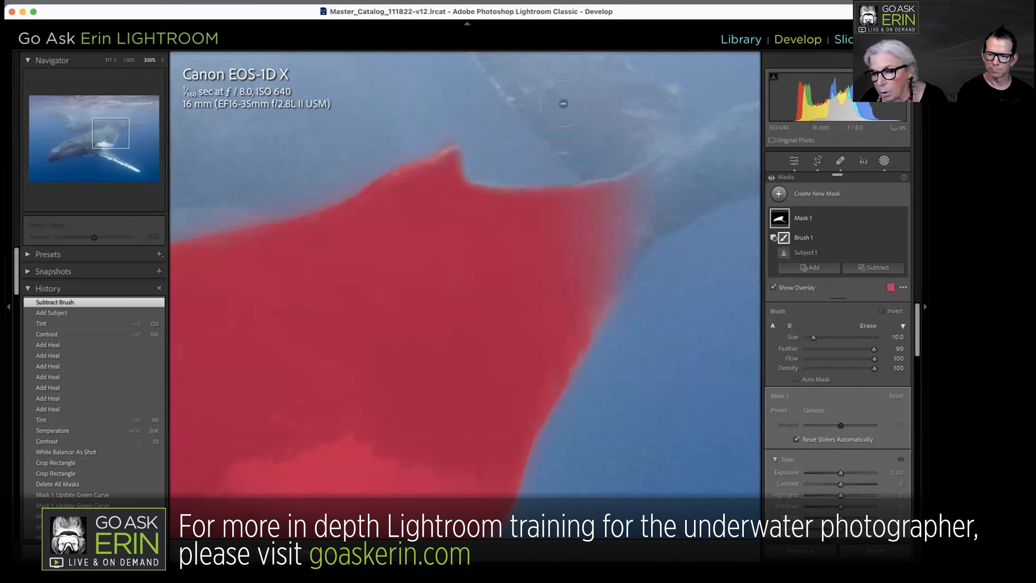
pyautogui.moveTo(637, 123)
pyautogui.mouseDown()
pyautogui.moveTo(615, 143)
pyautogui.moveTo(648, 121)
pyautogui.mouseUp()
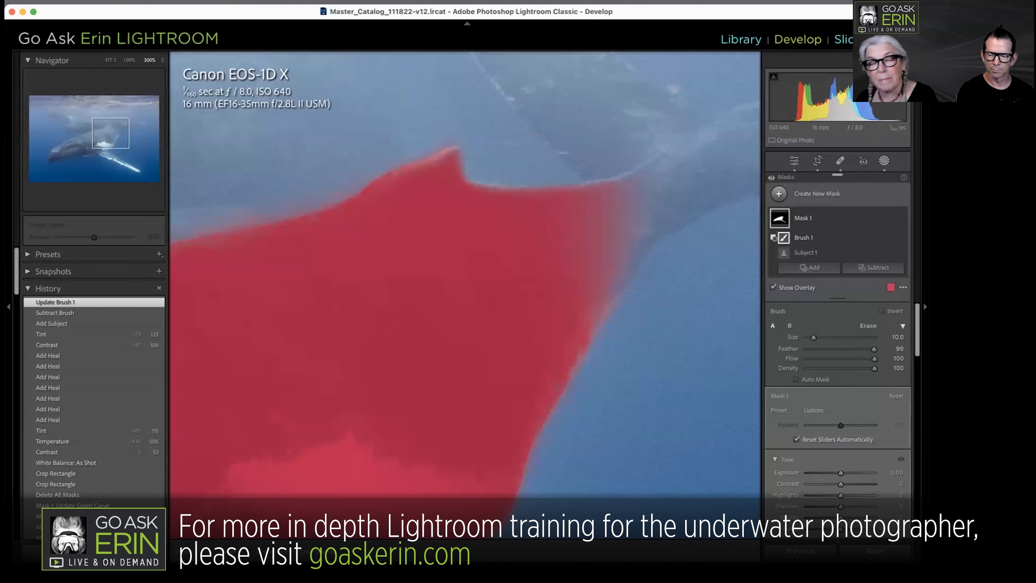
# - Brush away the remaining mask spill in the water along the upper edge of the whale's back
pyautogui.moveTo(444, 277); pyautogui.dragTo(617, 225)
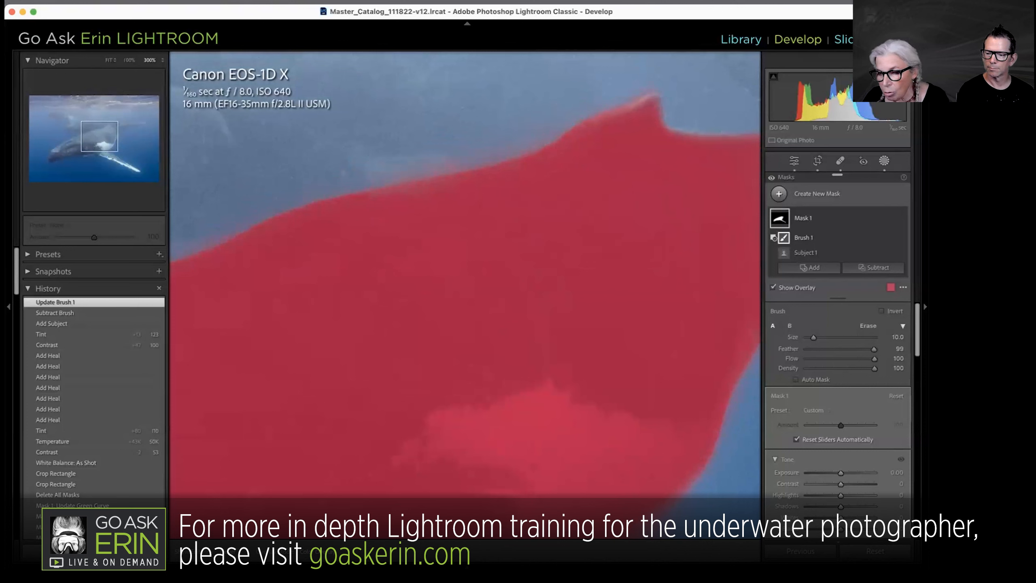
pyautogui.moveTo(349, 167)
pyautogui.mouseDown()
pyautogui.moveTo(463, 157)
pyautogui.moveTo(640, 64)
pyautogui.mouseUp()
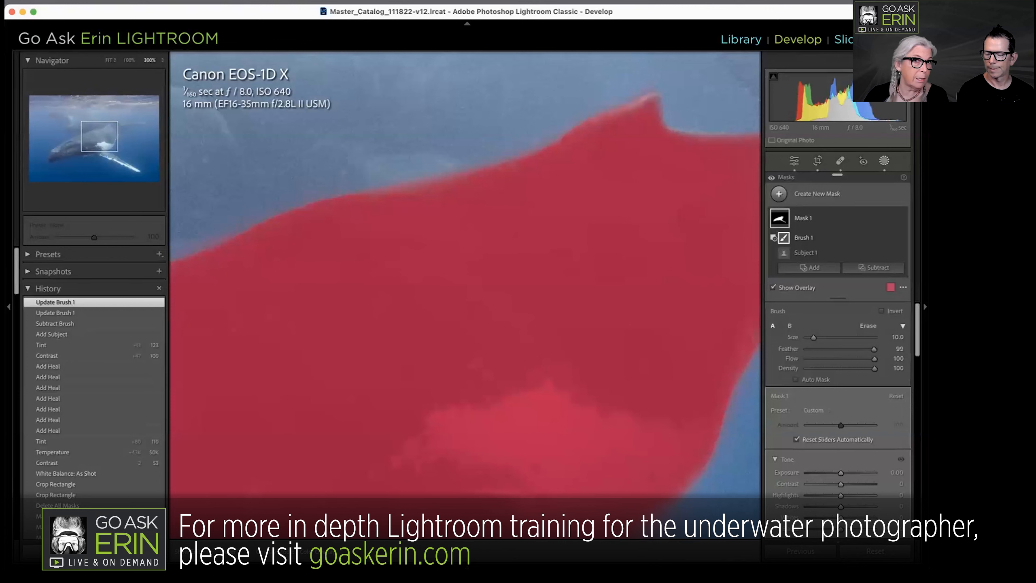
pyautogui.press('super+equal')
pyautogui.press('super+equal')
pyautogui.press('super+equal')
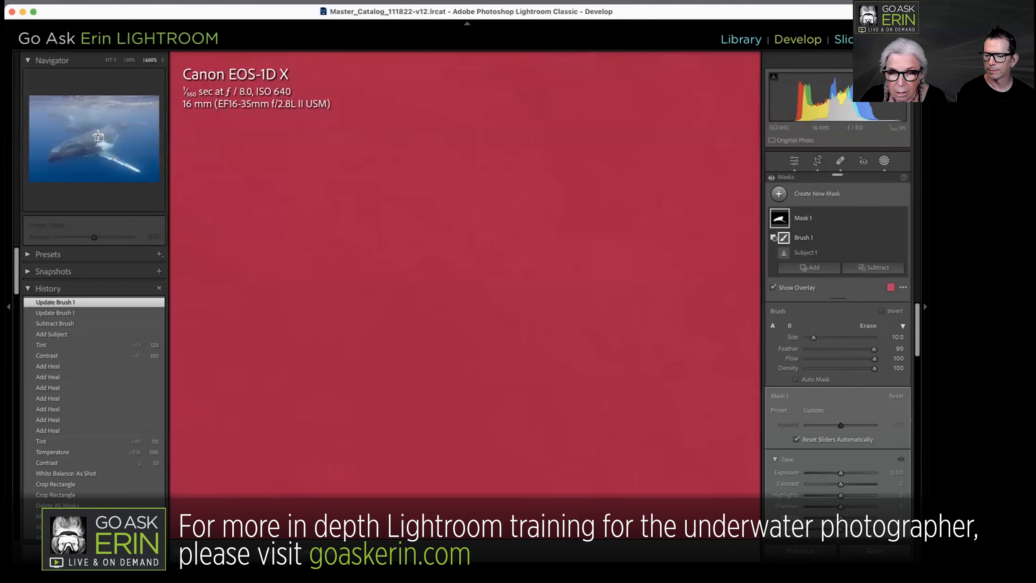
pyautogui.moveTo(88, 135); pyautogui.dragTo(82, 134)
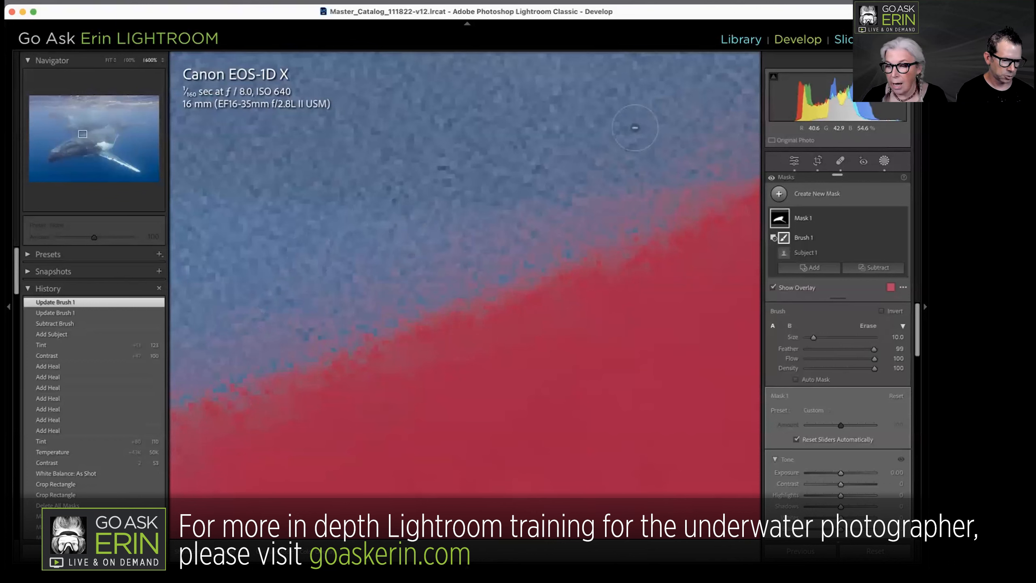
pyautogui.moveTo(302, 369); pyautogui.dragTo(185, 393)
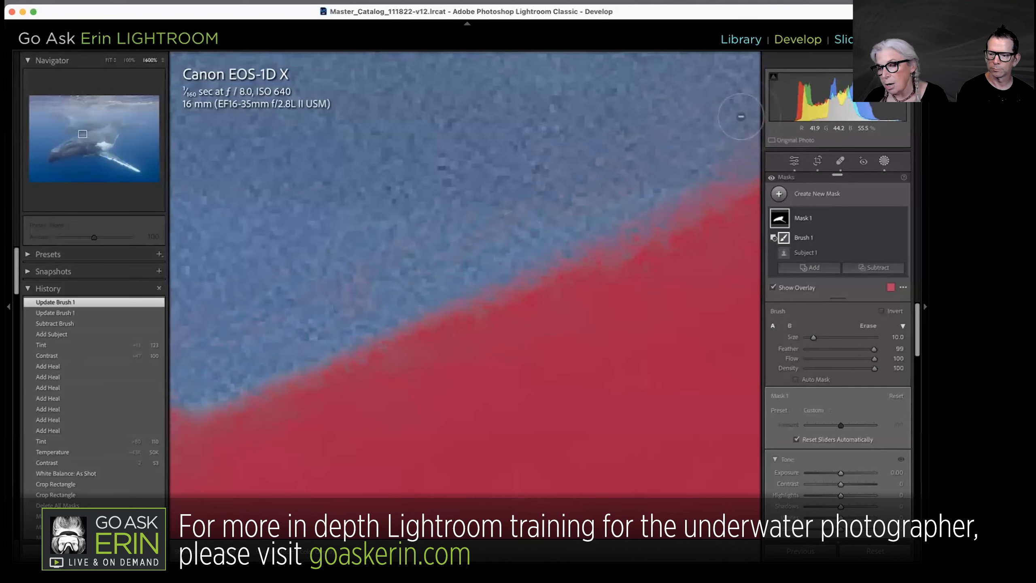
pyautogui.click(186, 330)
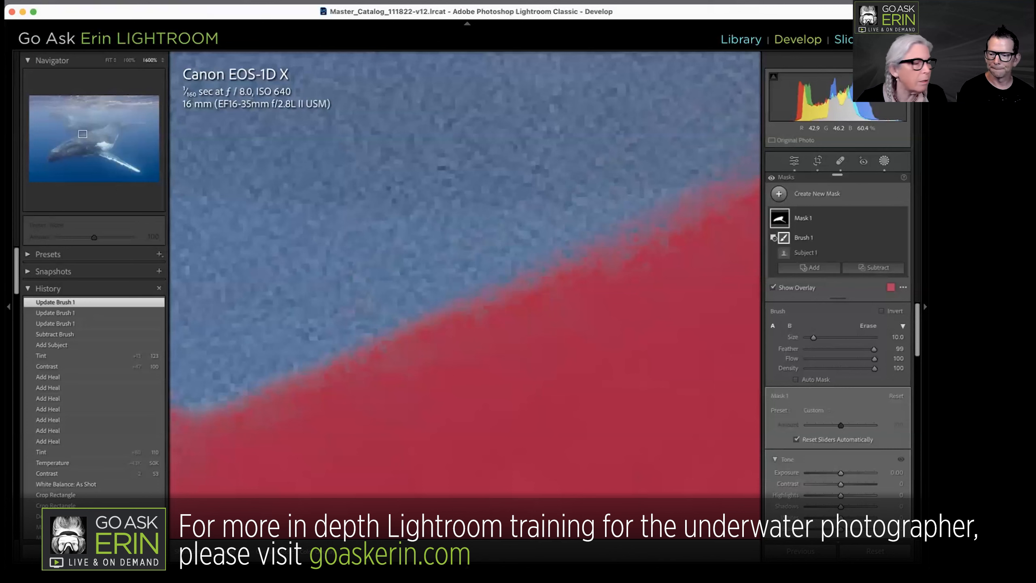
# - Add the whale's tail fluke to the mask with an Objects selection in Brush Select mode
pyautogui.press('super+minus')
pyautogui.press('super+minus')
pyautogui.press('super+minus')
pyautogui.press('super+minus')
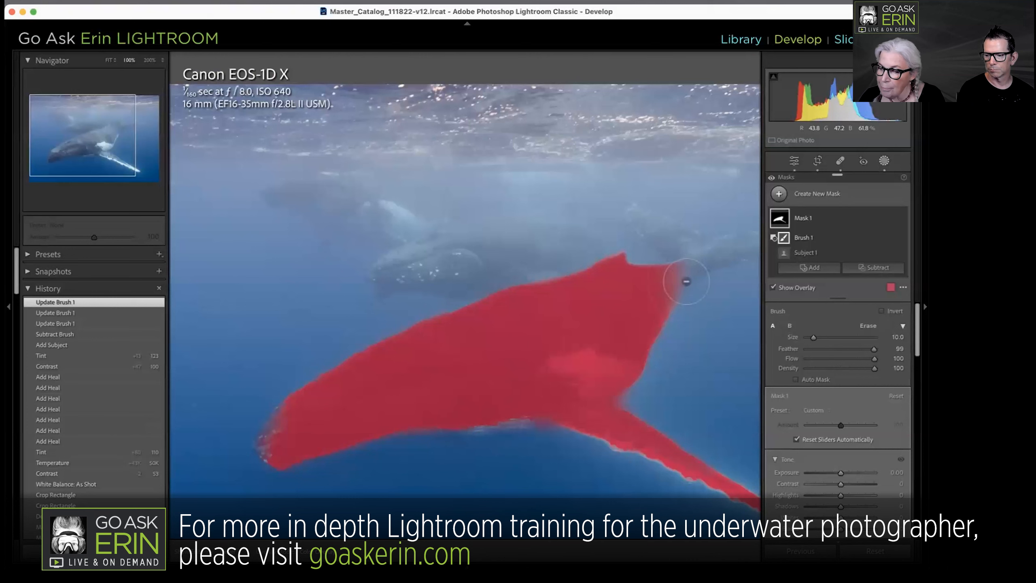
pyautogui.moveTo(676, 221); pyautogui.dragTo(485, 226)
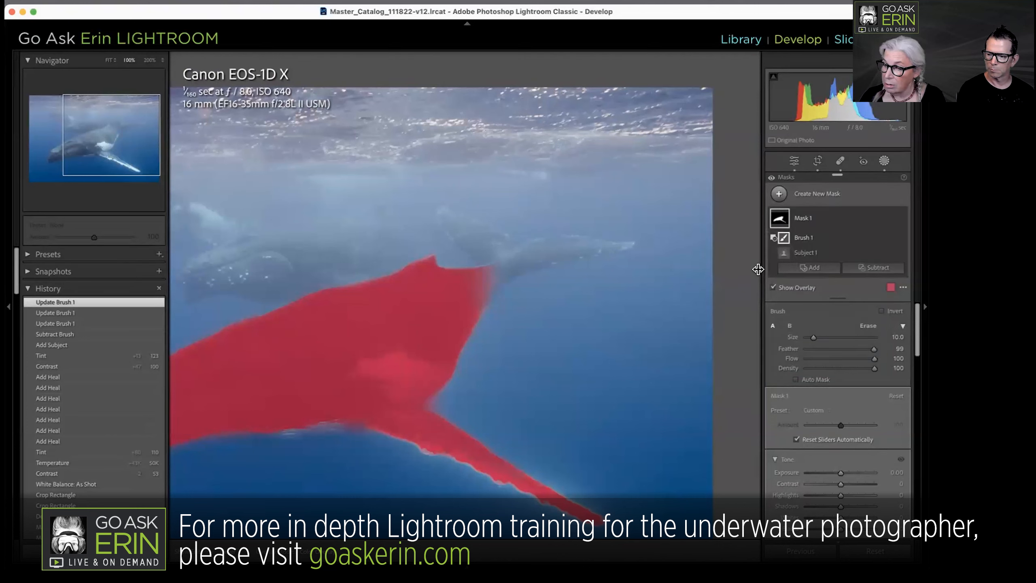
pyautogui.click(828, 267)
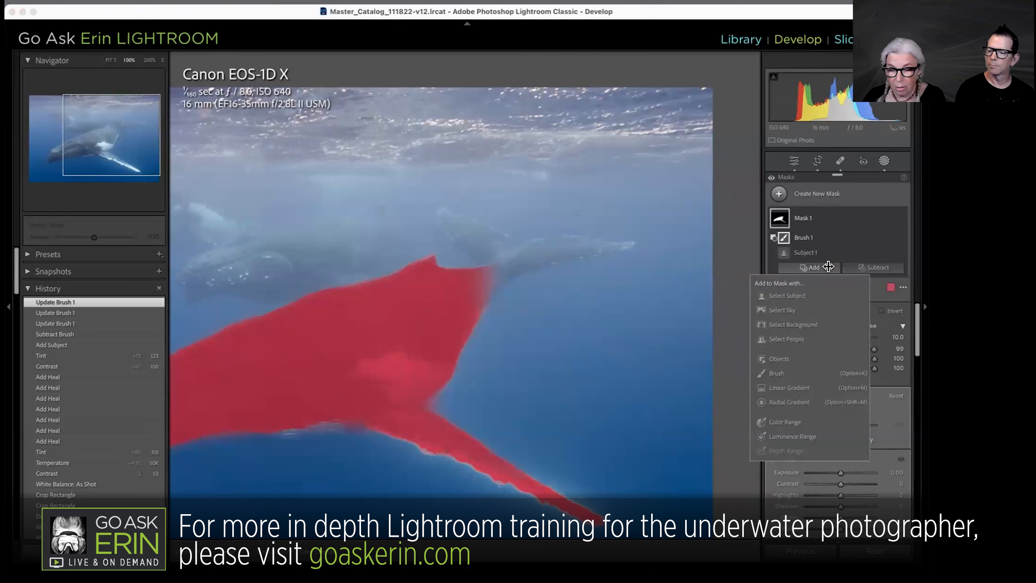
pyautogui.click(779, 358)
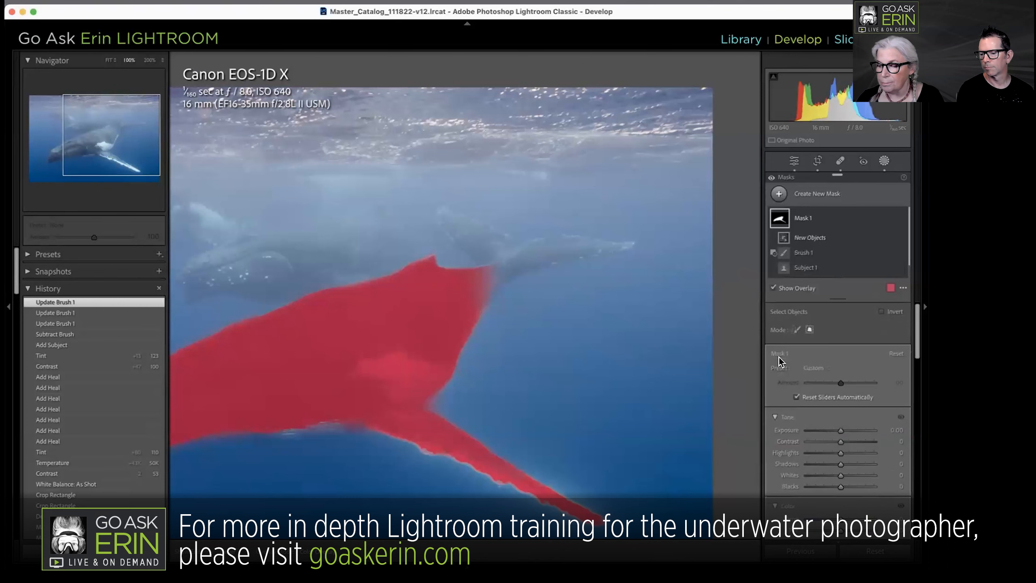
pyautogui.click(794, 330)
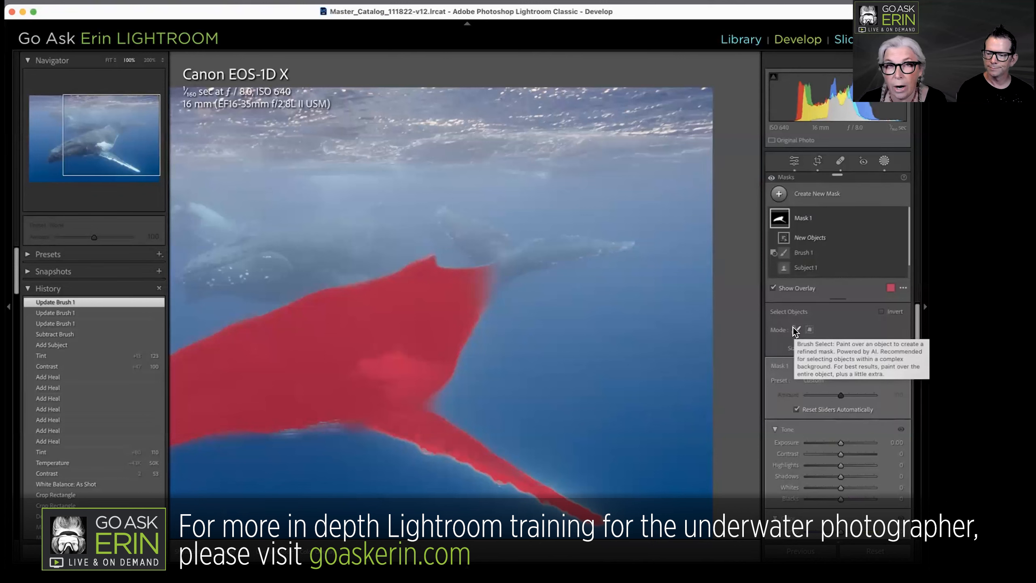
pyautogui.moveTo(621, 246)
pyautogui.mouseDown()
pyautogui.moveTo(573, 245)
pyautogui.moveTo(487, 278)
pyautogui.moveTo(486, 257)
pyautogui.moveTo(438, 212)
pyautogui.moveTo(497, 221)
pyautogui.mouseUp()
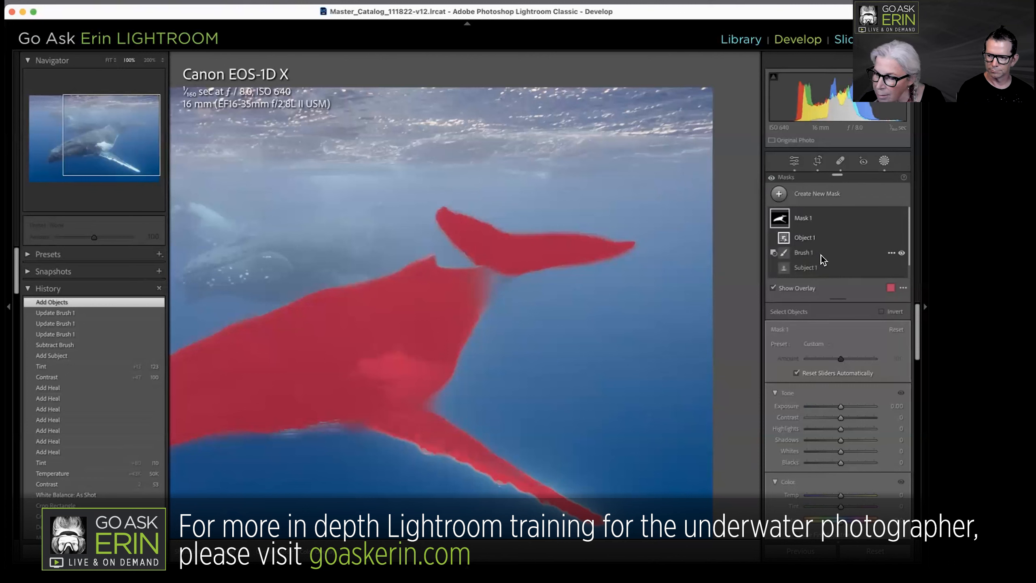
# - Add a brush of size 2.0 to the mask and paint in the gap between the whale's body and tail
pyautogui.scroll(-1, 821, 255)
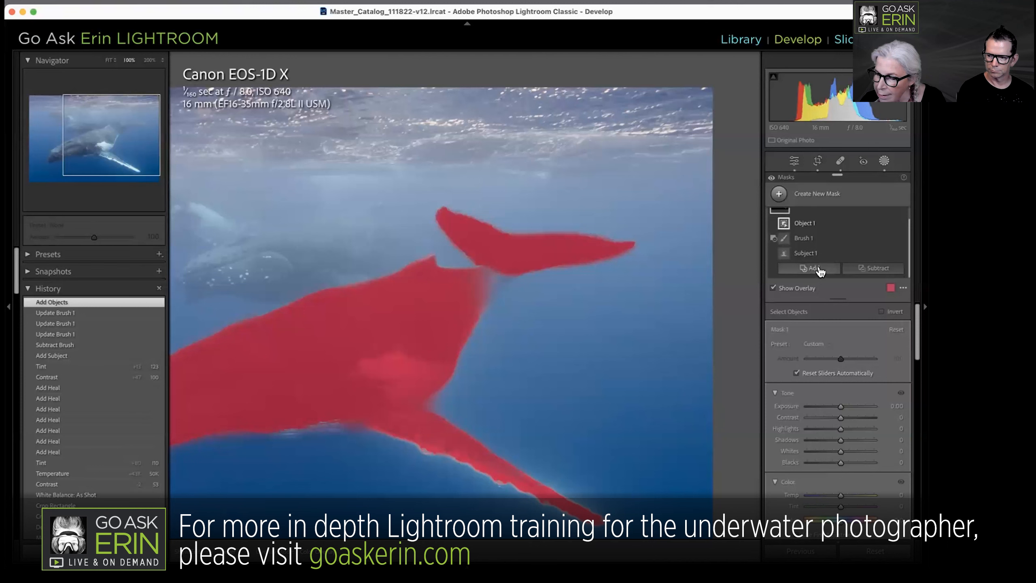
pyautogui.click(821, 269)
pyautogui.click(779, 380)
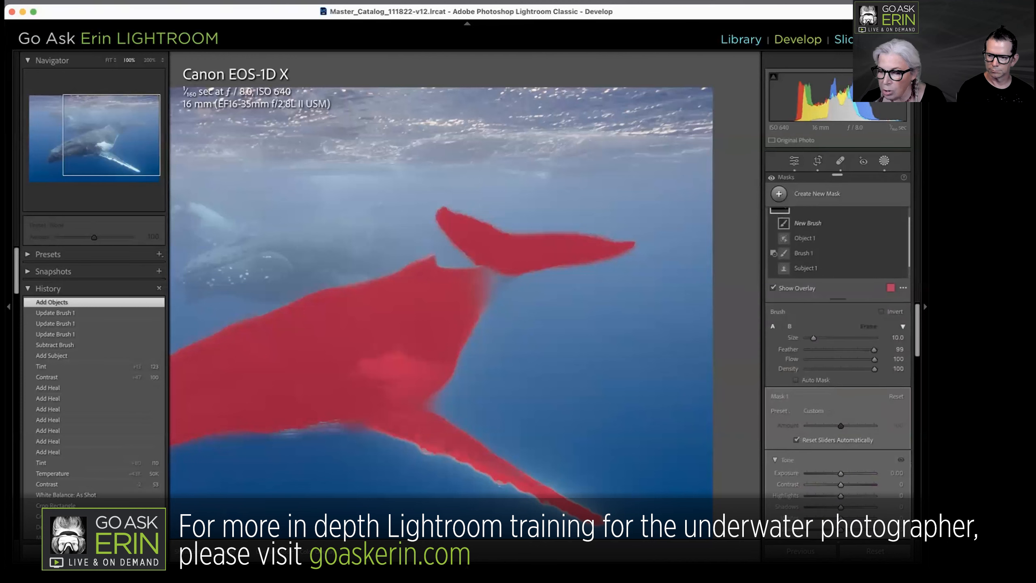
pyautogui.press('[')
pyautogui.press('[')
pyautogui.press('[')
pyautogui.press('[')
pyautogui.press('[')
pyautogui.press('[')
pyautogui.press('[')
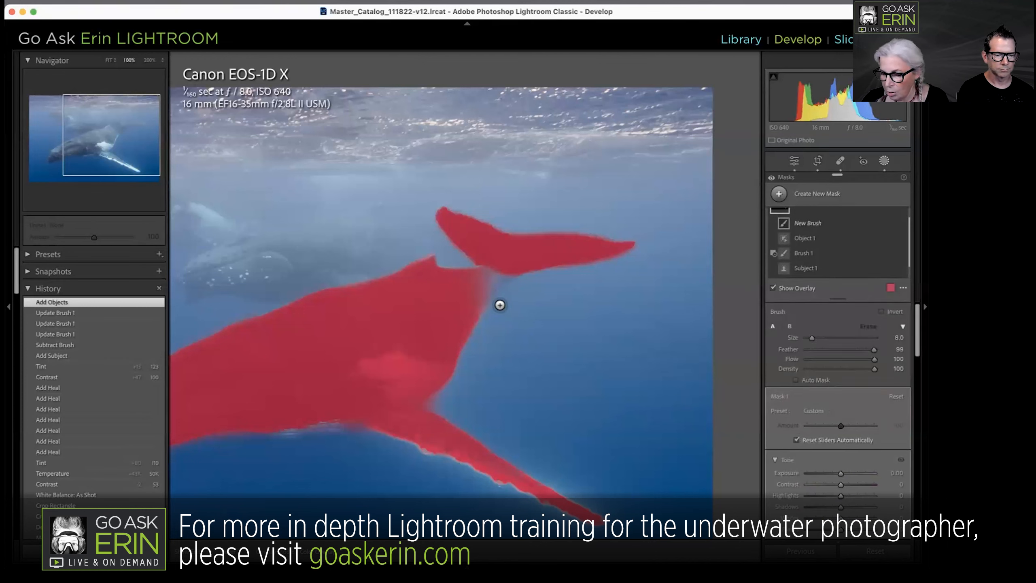
pyautogui.moveTo(478, 279)
pyautogui.mouseDown()
pyautogui.moveTo(499, 268)
pyautogui.moveTo(472, 306)
pyautogui.moveTo(505, 274)
pyautogui.moveTo(472, 273)
pyautogui.moveTo(481, 264)
pyautogui.moveTo(473, 294)
pyautogui.mouseUp()
pyautogui.moveTo(434, 339); pyautogui.dragTo(430, 347)
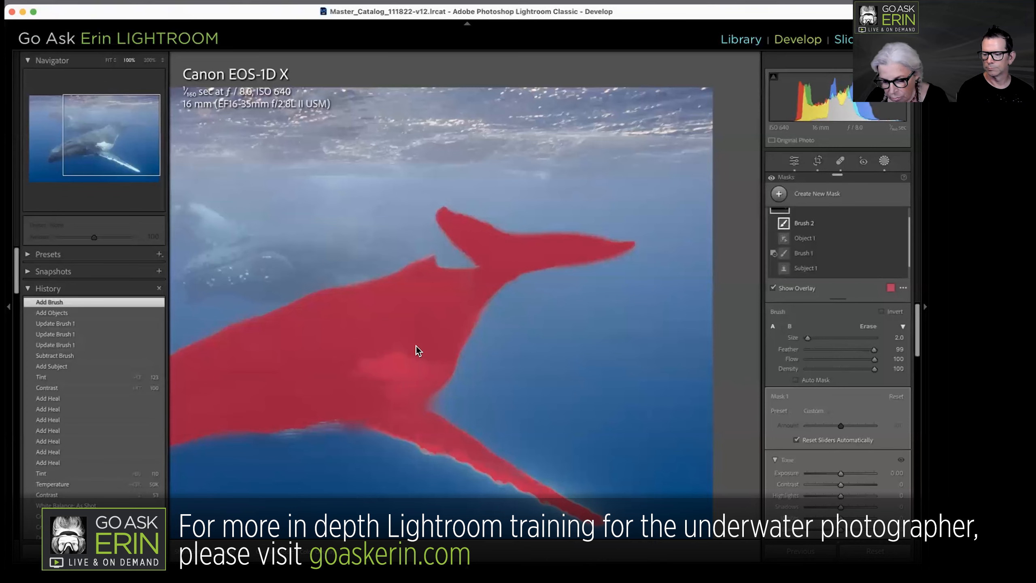
# - Paint the missing areas along the whale's belly and head into the mask with the same brush
pyautogui.moveTo(382, 324); pyautogui.dragTo(513, 271)
pyautogui.moveTo(406, 362)
pyautogui.mouseDown()
pyautogui.moveTo(488, 356)
pyautogui.moveTo(432, 373)
pyautogui.moveTo(404, 369)
pyautogui.moveTo(502, 359)
pyautogui.moveTo(444, 371)
pyautogui.moveTo(365, 368)
pyautogui.mouseUp()
pyautogui.moveTo(230, 348)
pyautogui.mouseDown()
pyautogui.moveTo(208, 391)
pyautogui.moveTo(214, 374)
pyautogui.moveTo(217, 398)
pyautogui.moveTo(205, 394)
pyautogui.moveTo(231, 365)
pyautogui.mouseUp()
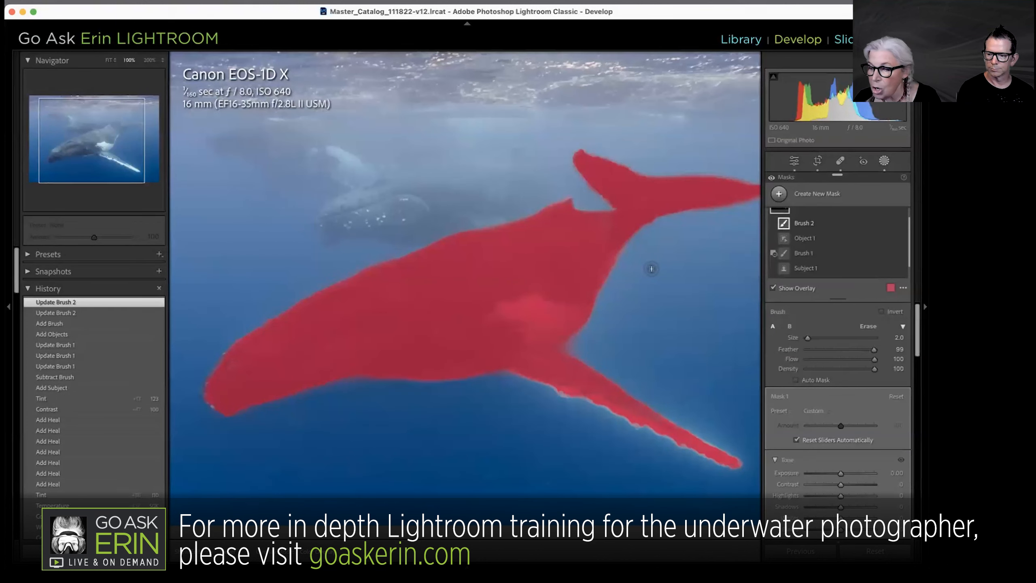
# - Hide the mask overlay and pull down the shadows of the mask's composite point curve around input 67
pyautogui.scroll(-10, 861, 349)
pyautogui.scroll(1, 861, 347)
pyautogui.click(807, 387)
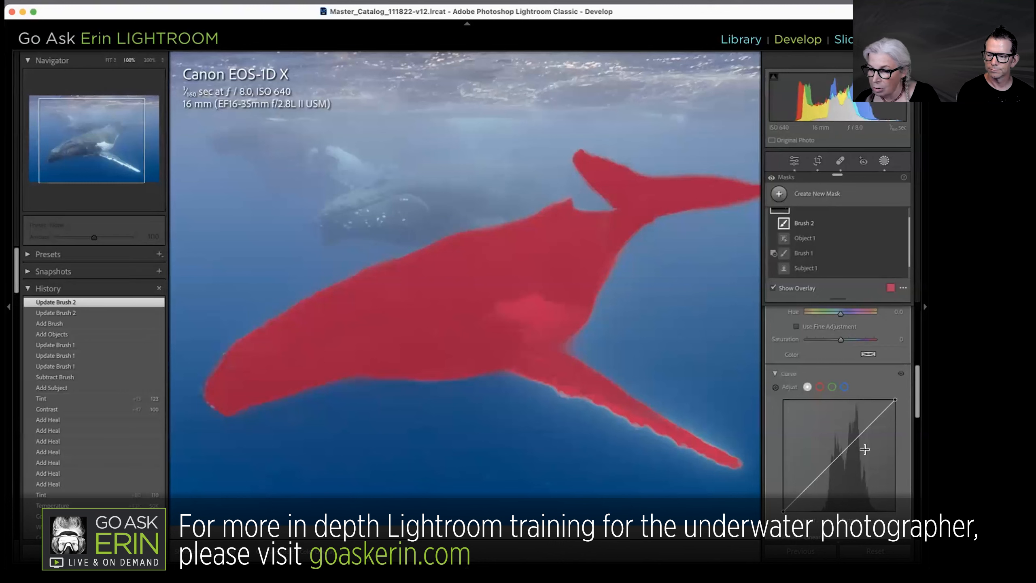
pyautogui.scroll(-3, 864, 449)
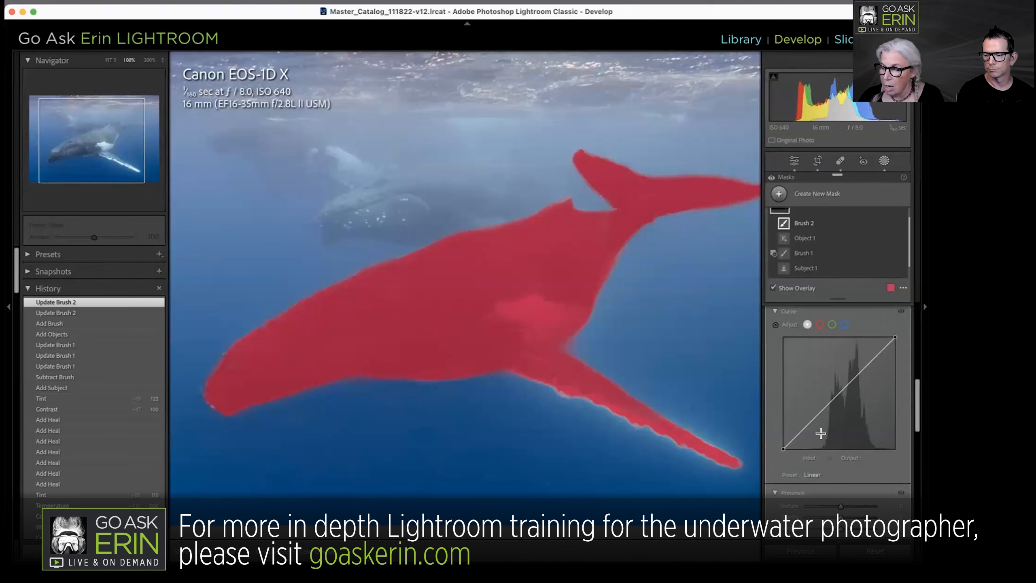
pyautogui.press('o')
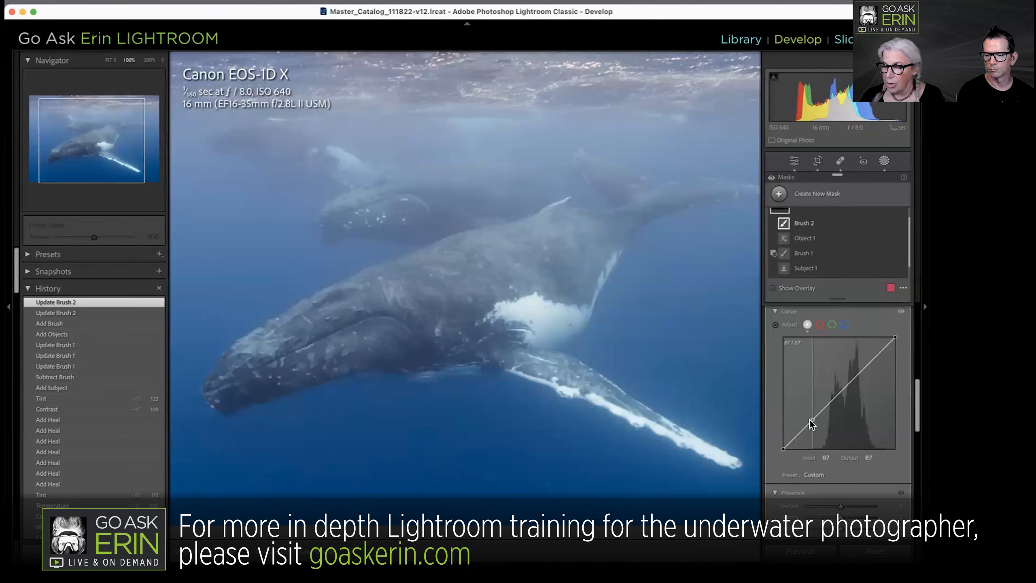
pyautogui.moveTo(809, 420); pyautogui.dragTo(809, 430)
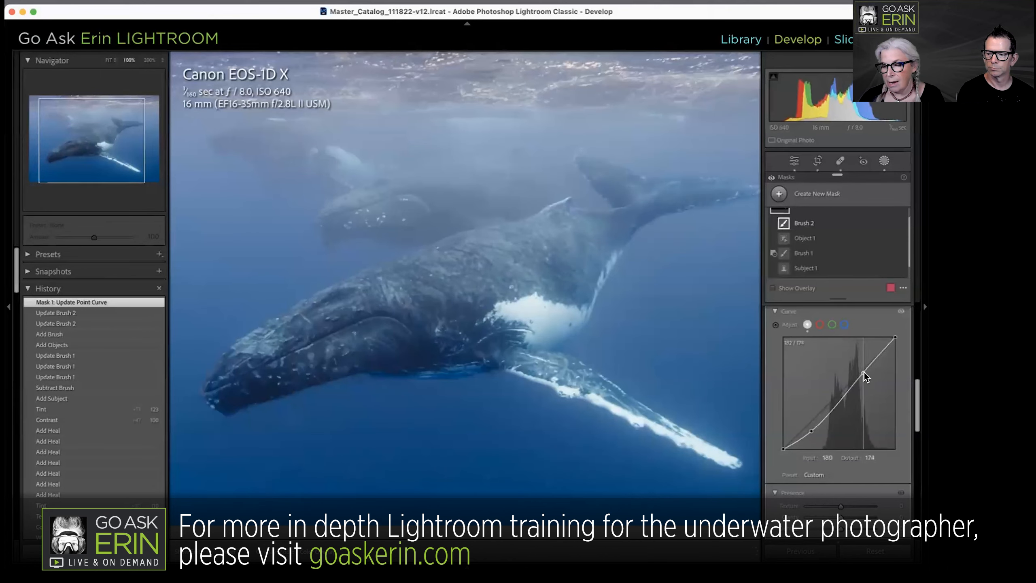
# - Refine the mask's composite curve with a shadow point at input 40, output 21 and an upper point at input 164, output 159
pyautogui.moveTo(852, 384)
pyautogui.mouseDown()
pyautogui.moveTo(860, 370)
pyautogui.moveTo(852, 376)
pyautogui.mouseUp()
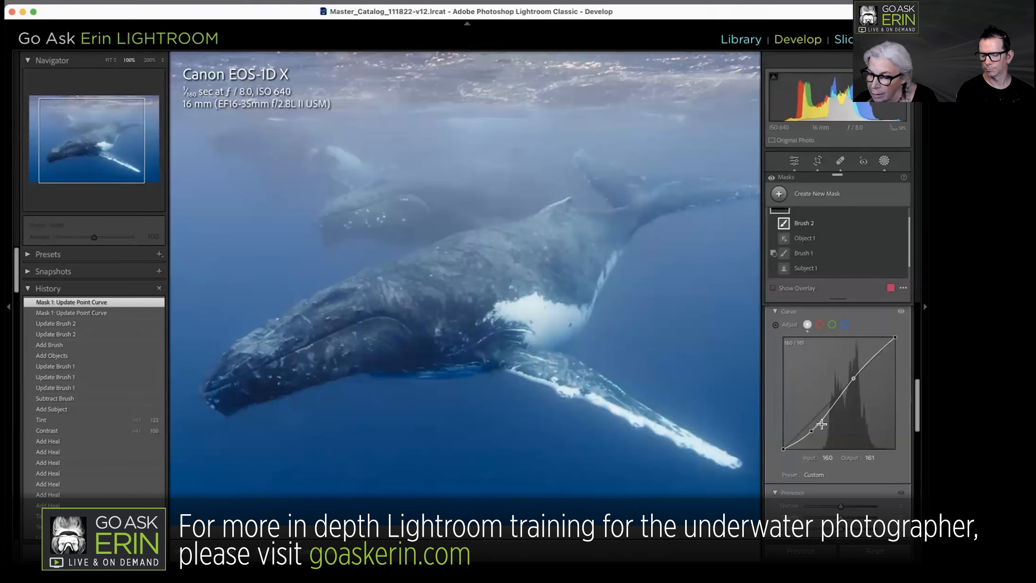
pyautogui.moveTo(798, 441); pyautogui.dragTo(800, 441)
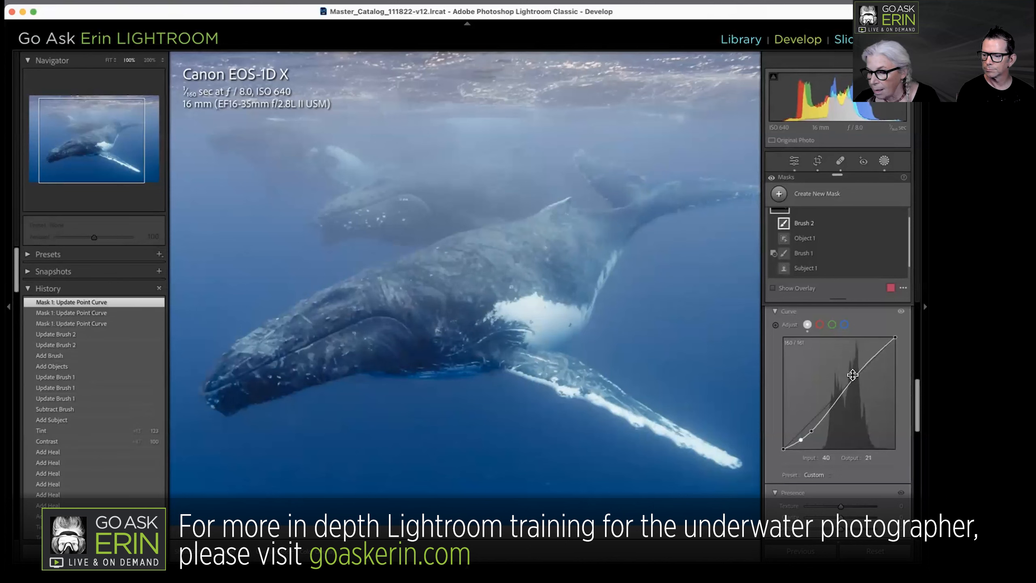
pyautogui.moveTo(853, 371); pyautogui.dragTo(853, 377)
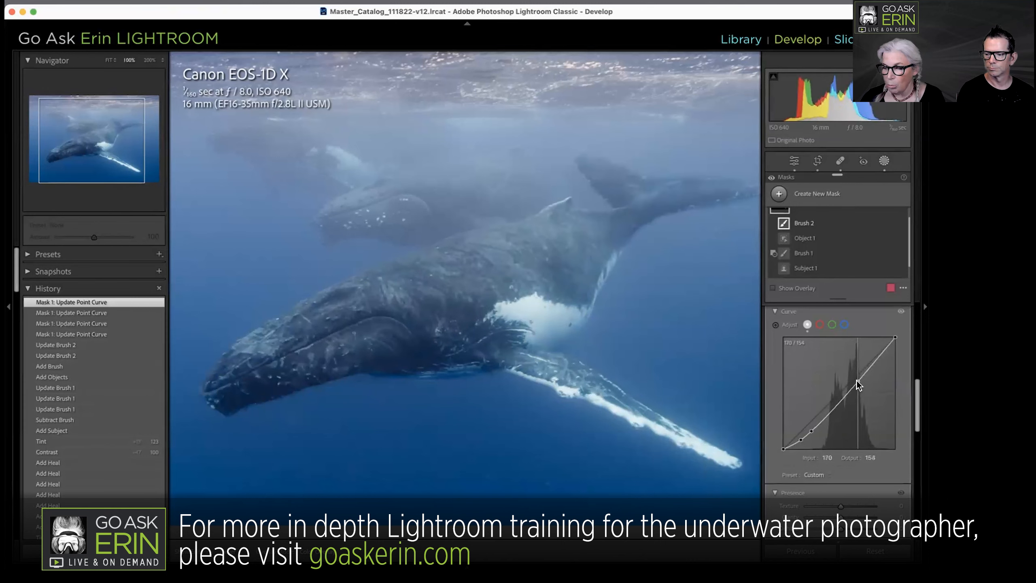
pyautogui.moveTo(855, 377); pyautogui.dragTo(852, 375)
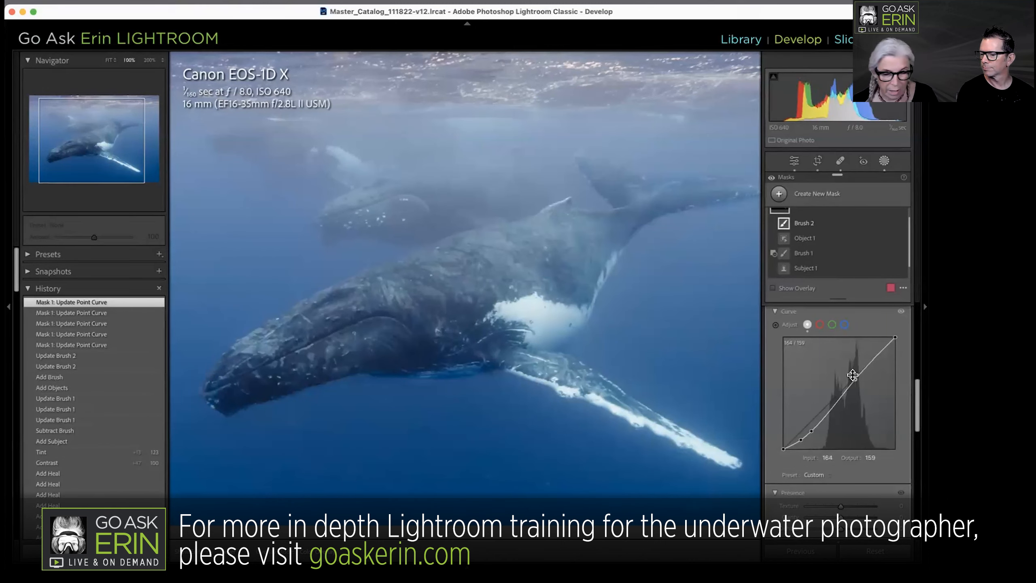
# - Shape the whale mask's blue curve with a midpoint at input 126, output 115, a shadow point at input 55, output 43, and a highlight point
pyautogui.click(844, 325)
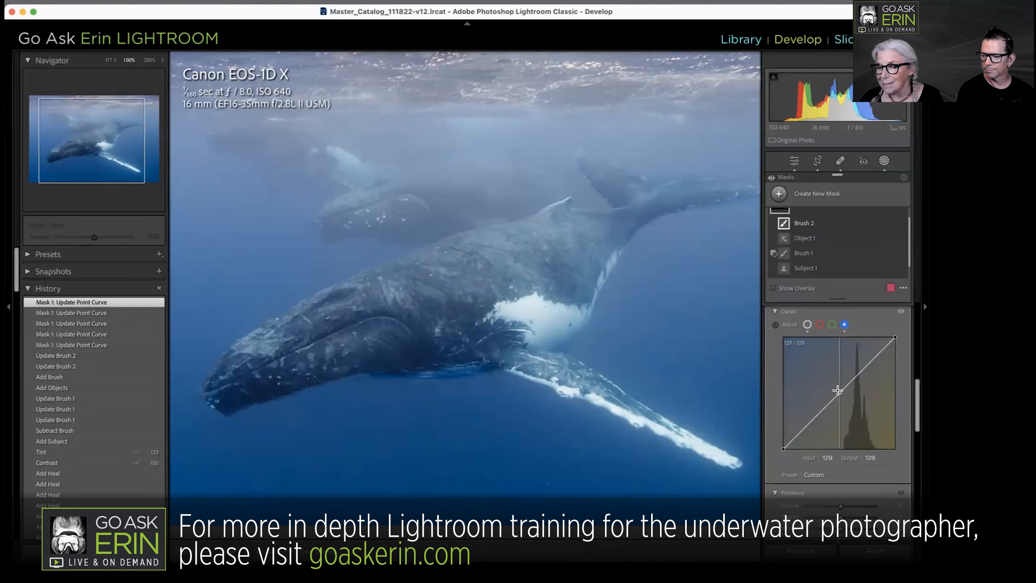
pyautogui.moveTo(837, 394); pyautogui.dragTo(837, 399)
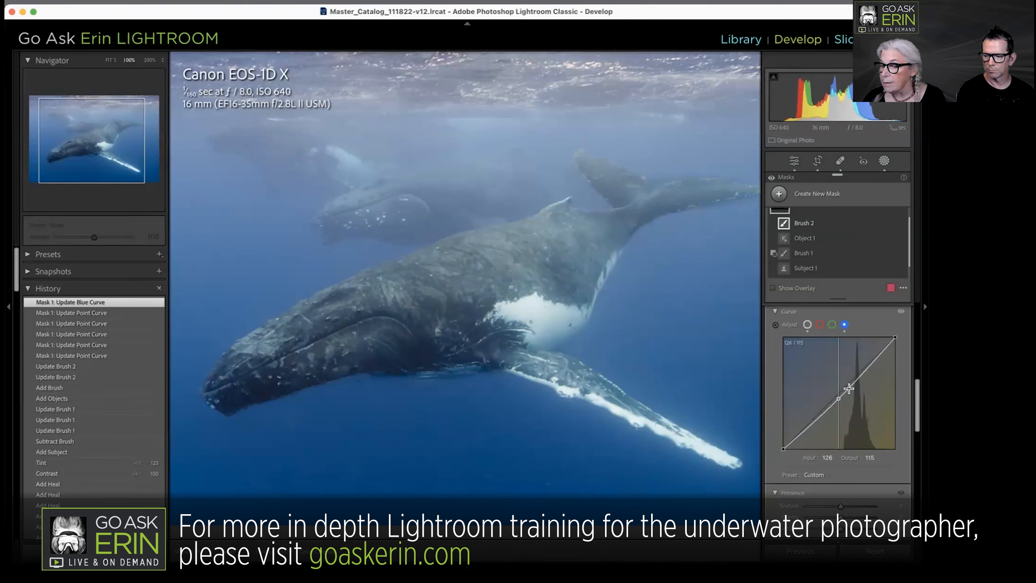
pyautogui.click(875, 353)
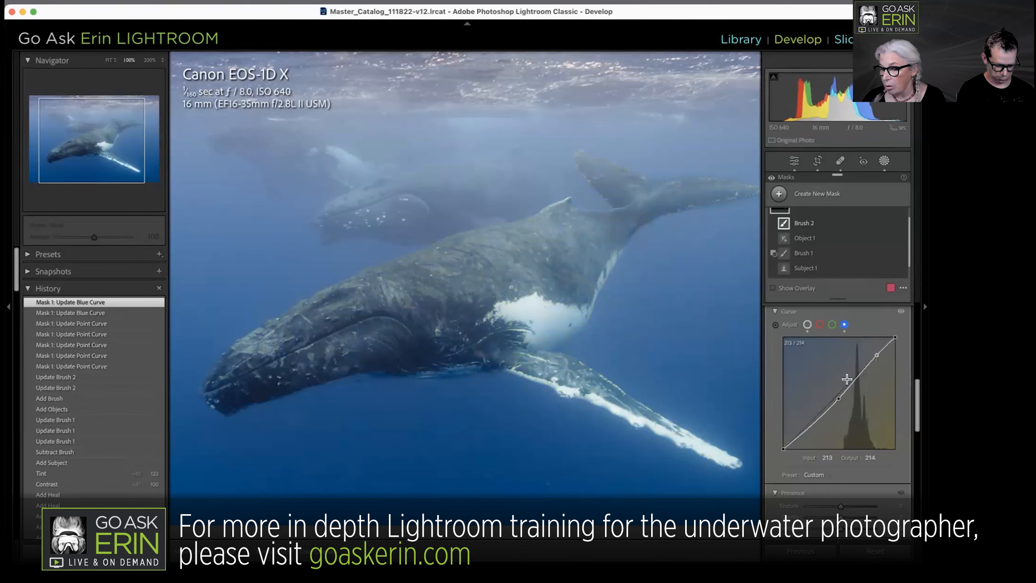
pyautogui.moveTo(804, 431); pyautogui.dragTo(805, 425)
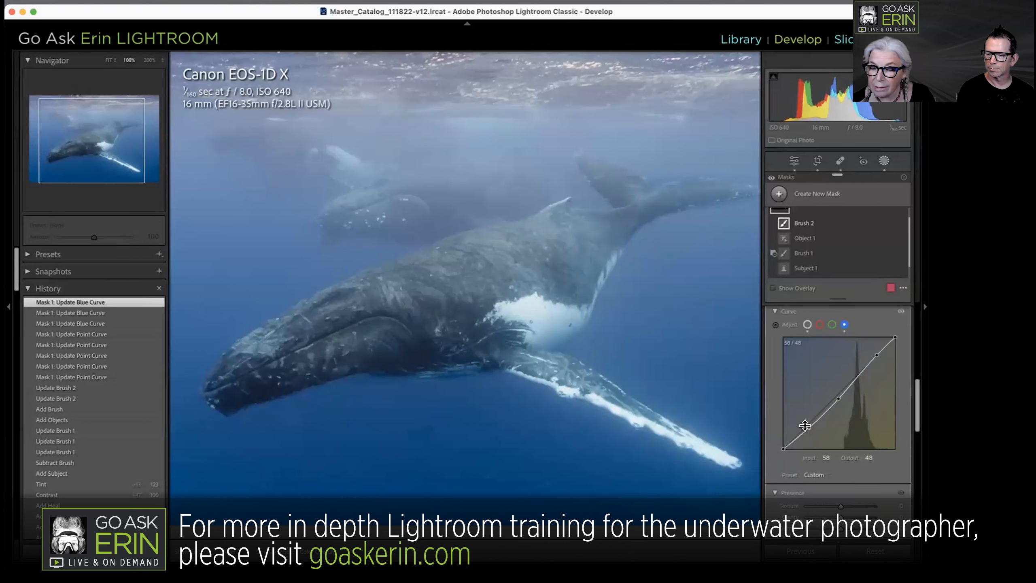
pyautogui.click(807, 324)
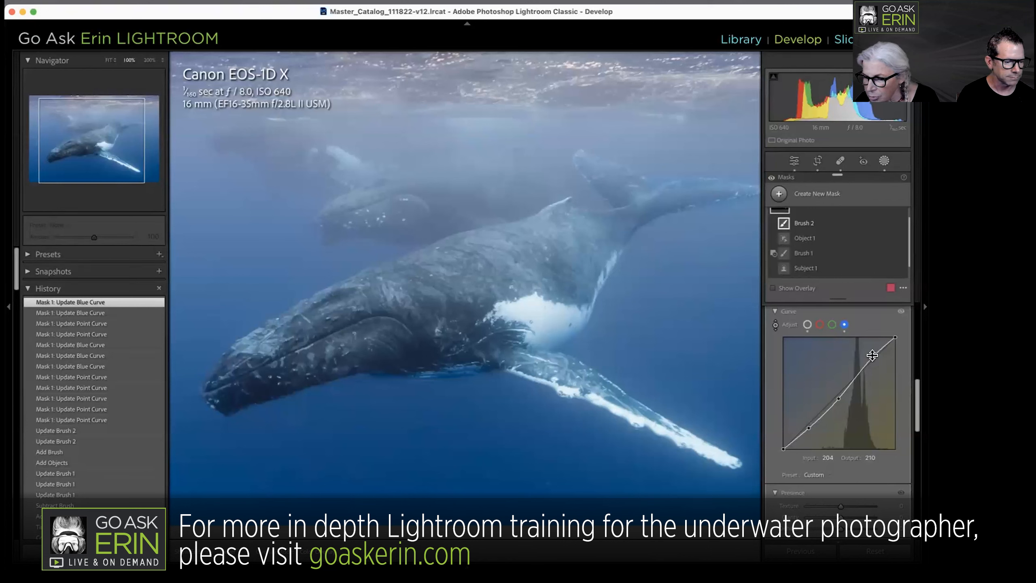
pyautogui.moveTo(872, 355); pyautogui.dragTo(874, 359)
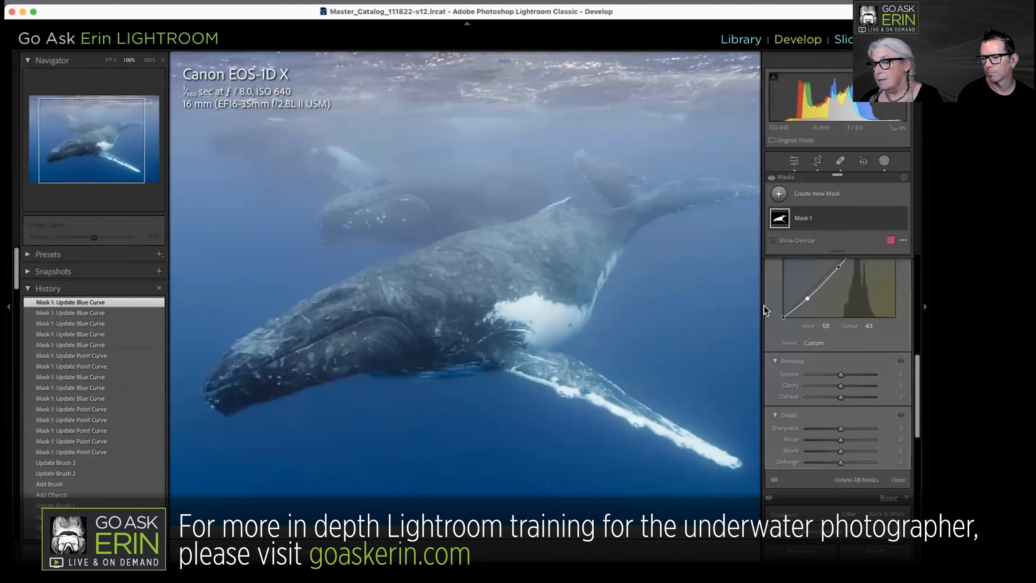
# - Subtract a linear gradient from the whale mask, running from the whale's head up toward the water surface, and hide the mask overlay
pyautogui.scroll(3, 764, 306)
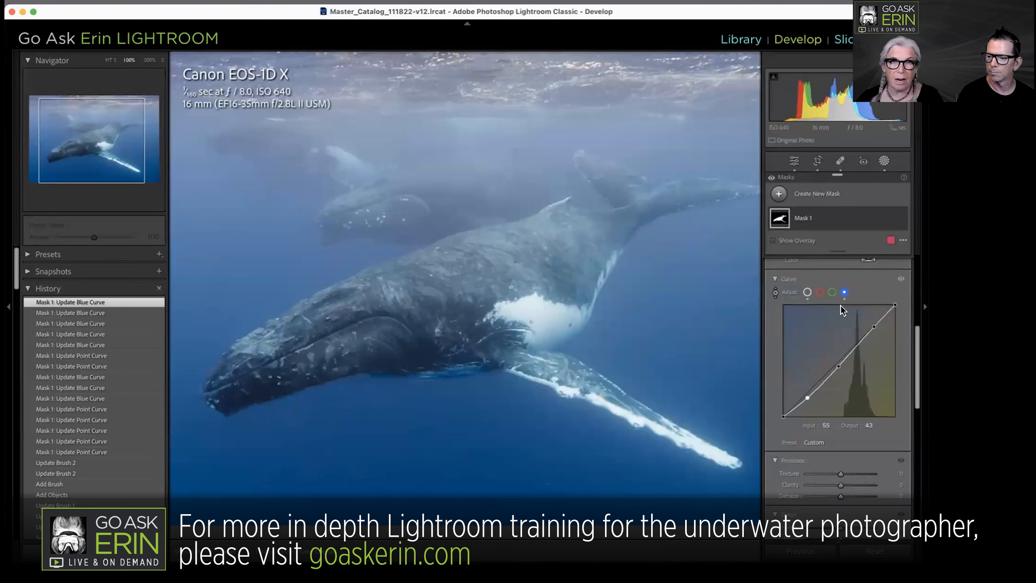
pyautogui.click(784, 218)
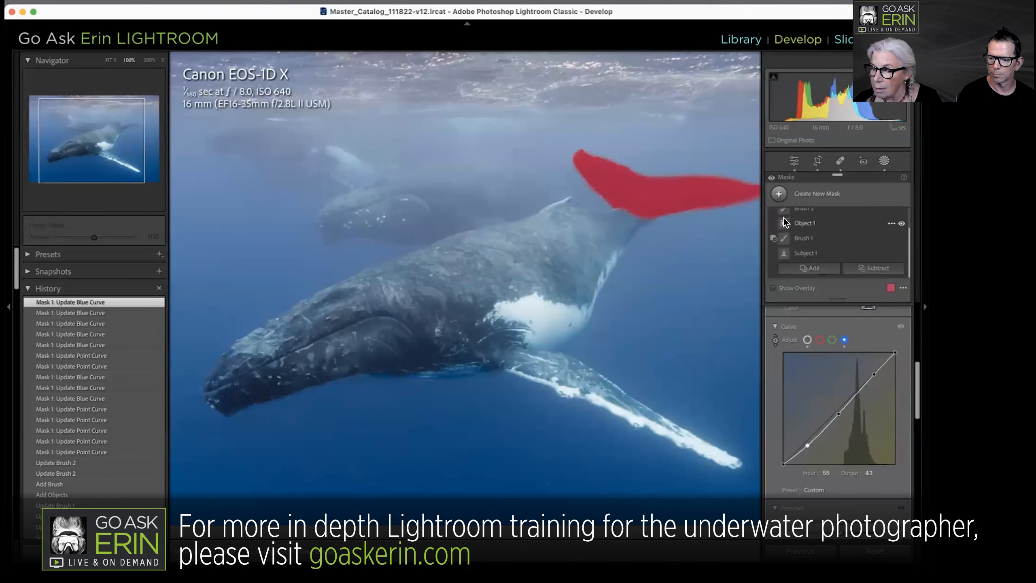
pyautogui.click(870, 267)
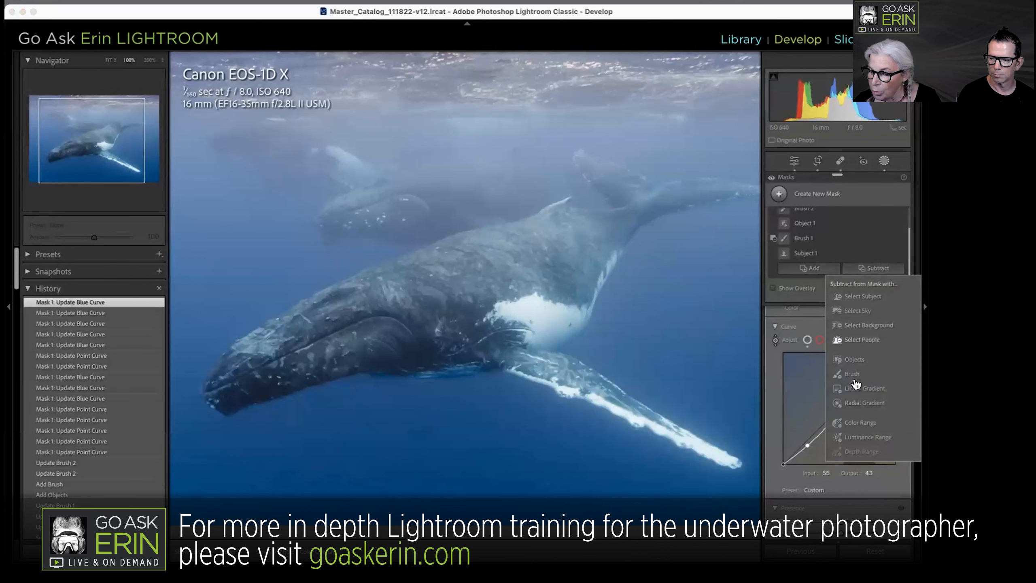
pyautogui.click(837, 389)
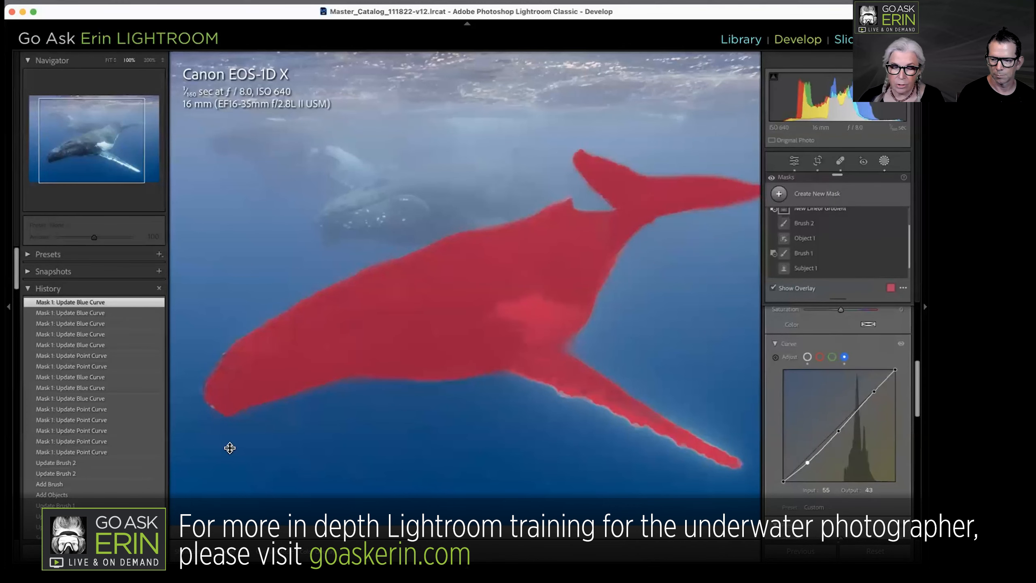
pyautogui.moveTo(252, 401); pyautogui.dragTo(284, 118)
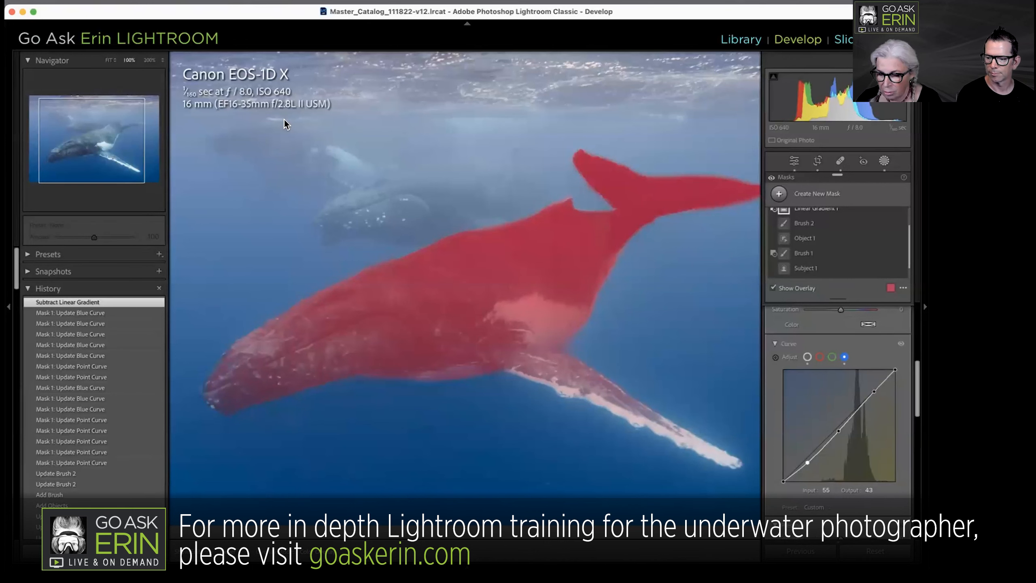
pyautogui.press('o')
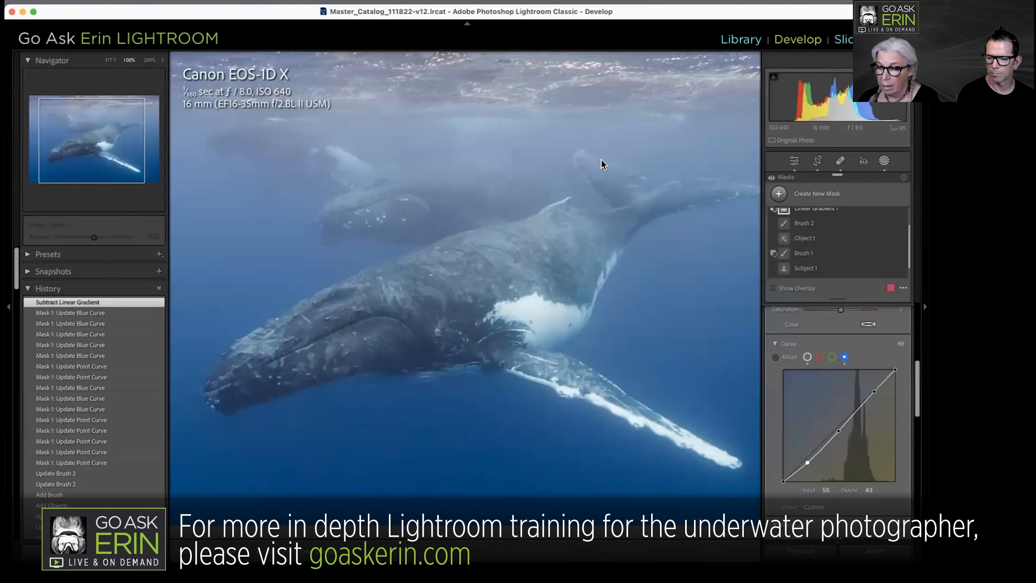
pyautogui.click(806, 356)
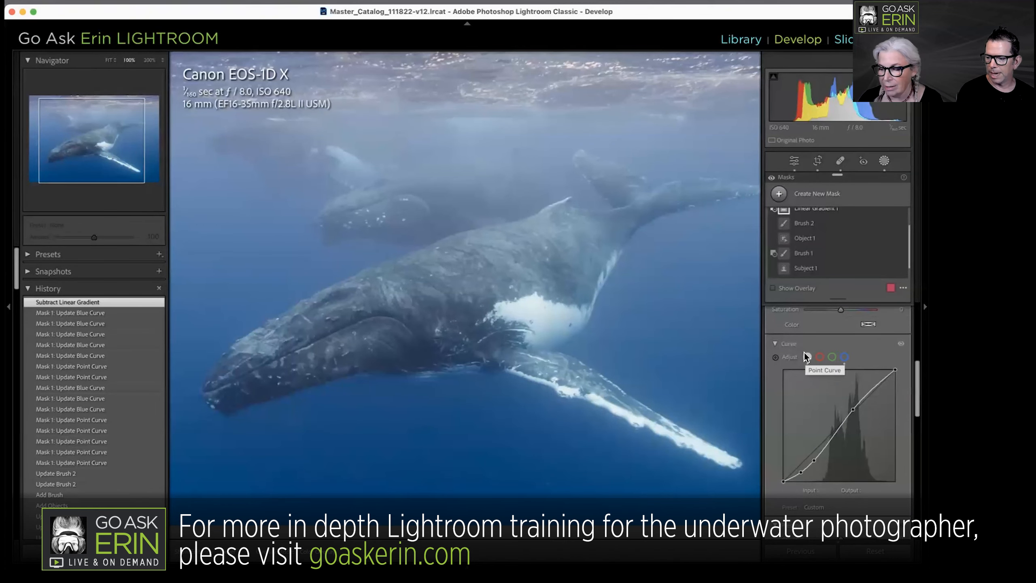
# - Open the orange fish photo 2007.07.25_-56.dng from the Library grid in Develop and leave its Contrast at 0
pyautogui.press('g')
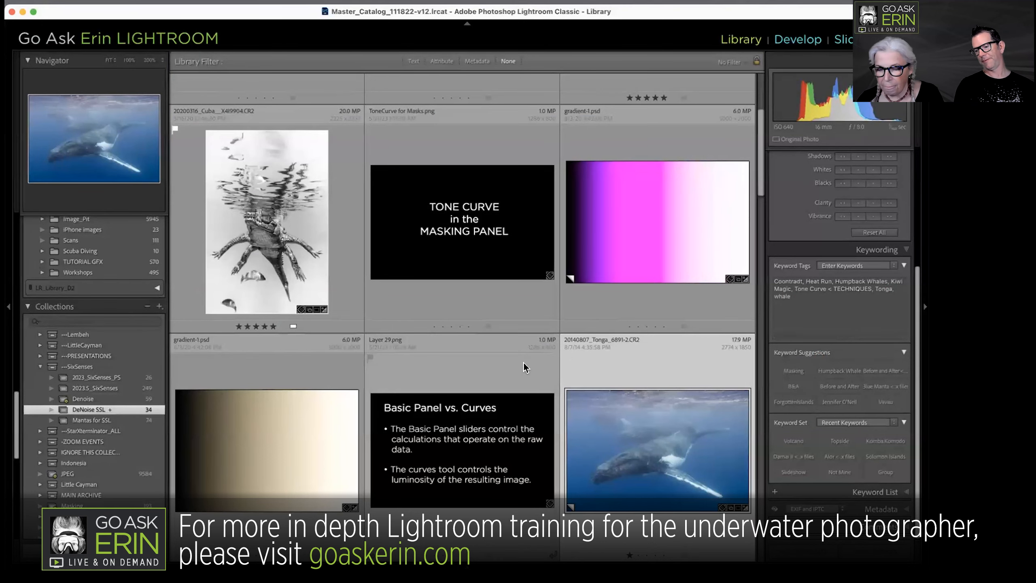
pyautogui.scroll(-5, 523, 360)
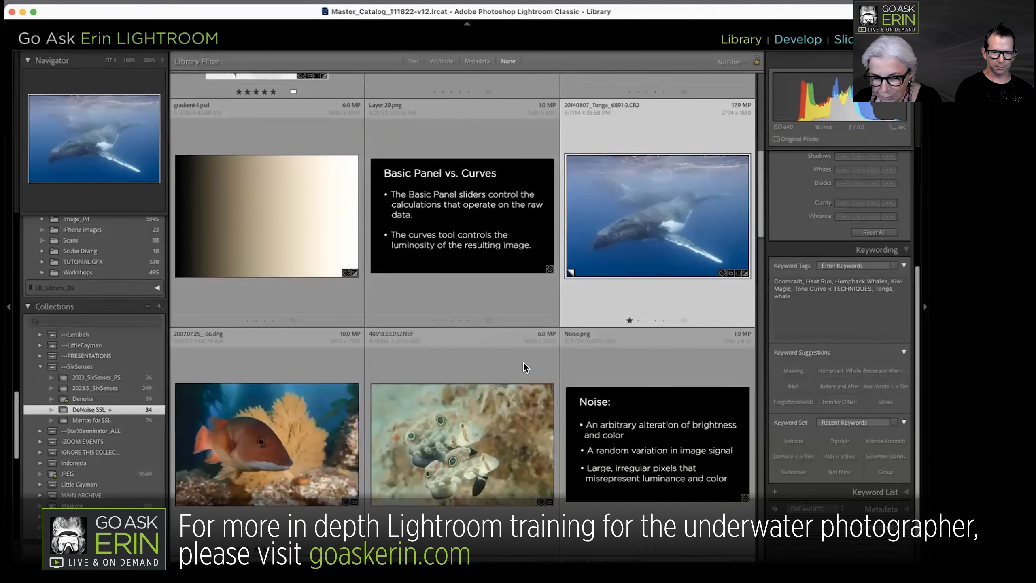
pyautogui.scroll(-3, 523, 361)
pyautogui.doubleClick(264, 379)
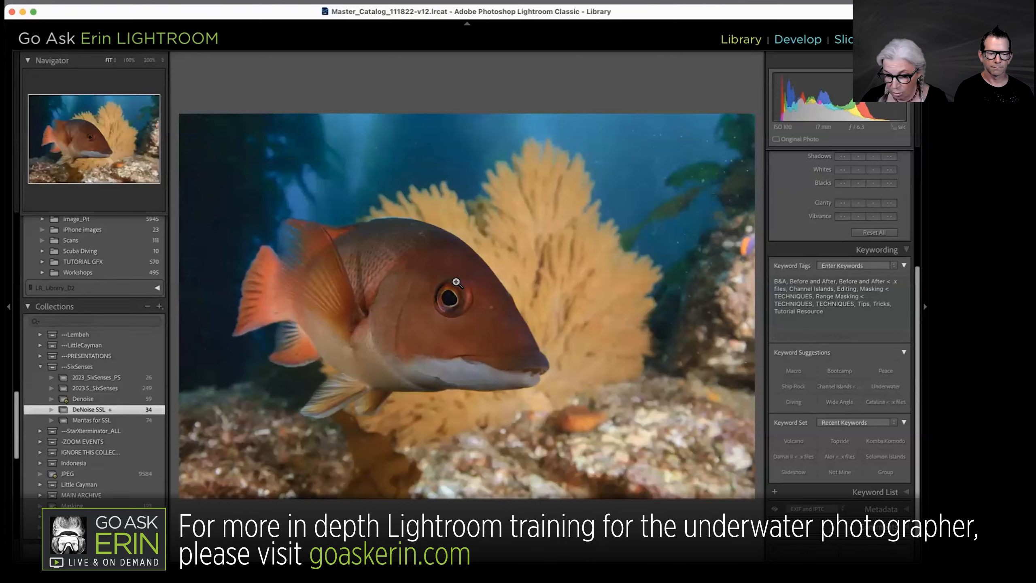
pyautogui.press('d')
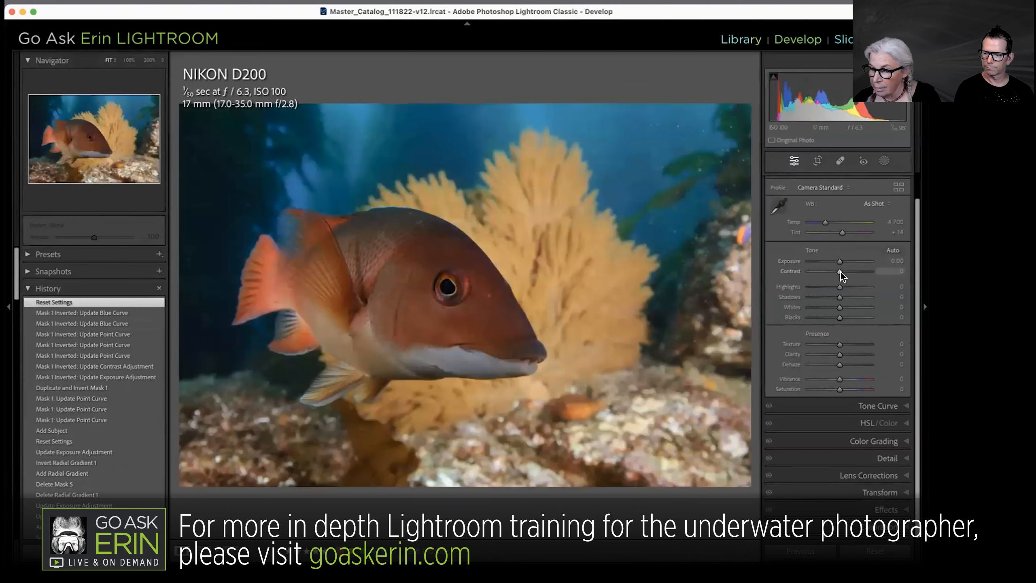
pyautogui.moveTo(840, 272)
pyautogui.mouseDown()
pyautogui.moveTo(864, 270)
pyautogui.moveTo(803, 278)
pyautogui.moveTo(874, 282)
pyautogui.moveTo(832, 282)
pyautogui.moveTo(859, 286)
pyautogui.moveTo(838, 275)
pyautogui.mouseUp()
pyautogui.doubleClick(838, 271)
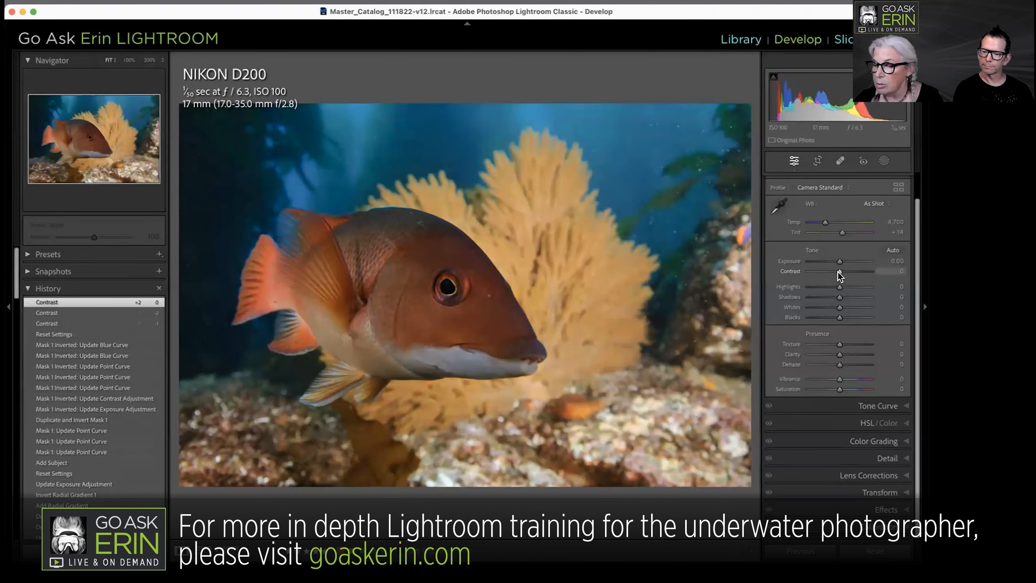
# - Create a subject mask for the fish and hide the mask overlay
pyautogui.click(884, 162)
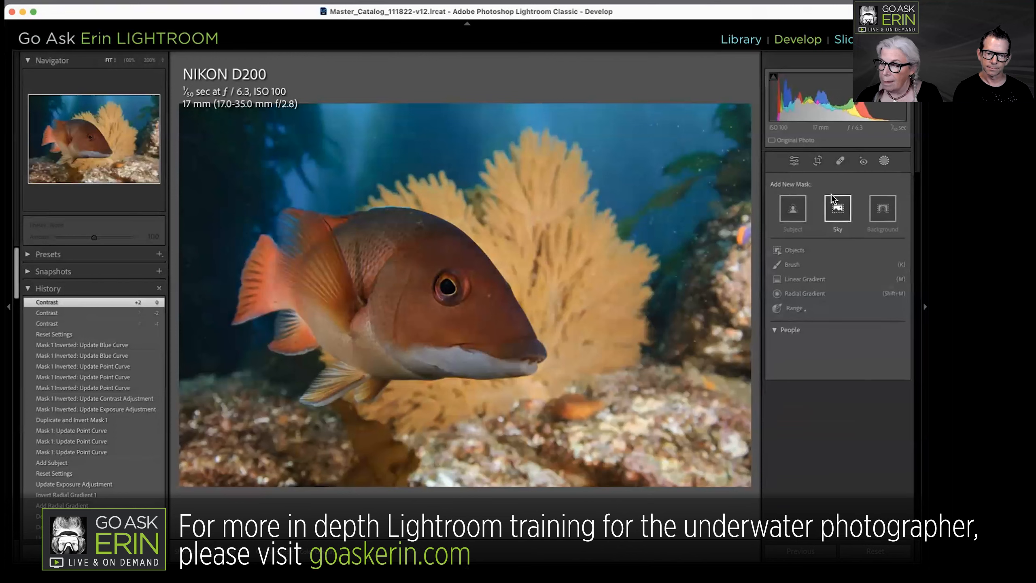
pyautogui.click(793, 209)
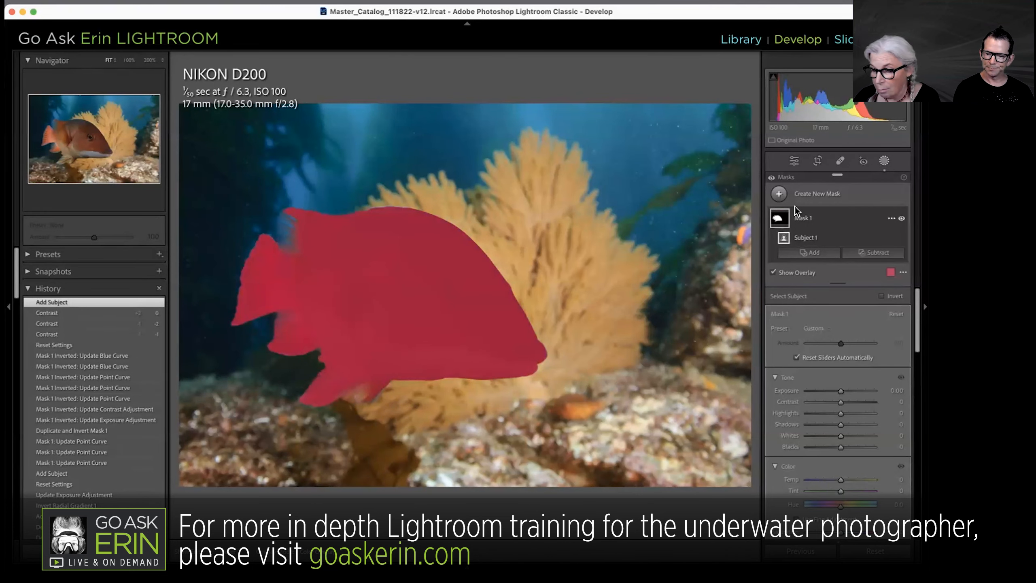
pyautogui.scroll(-5, 872, 384)
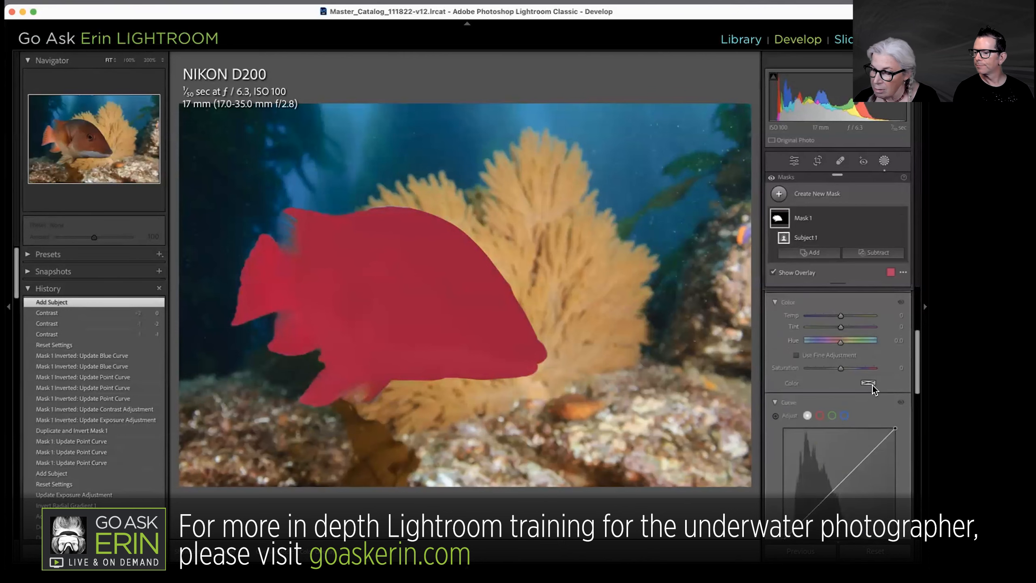
pyautogui.scroll(-2, 856, 398)
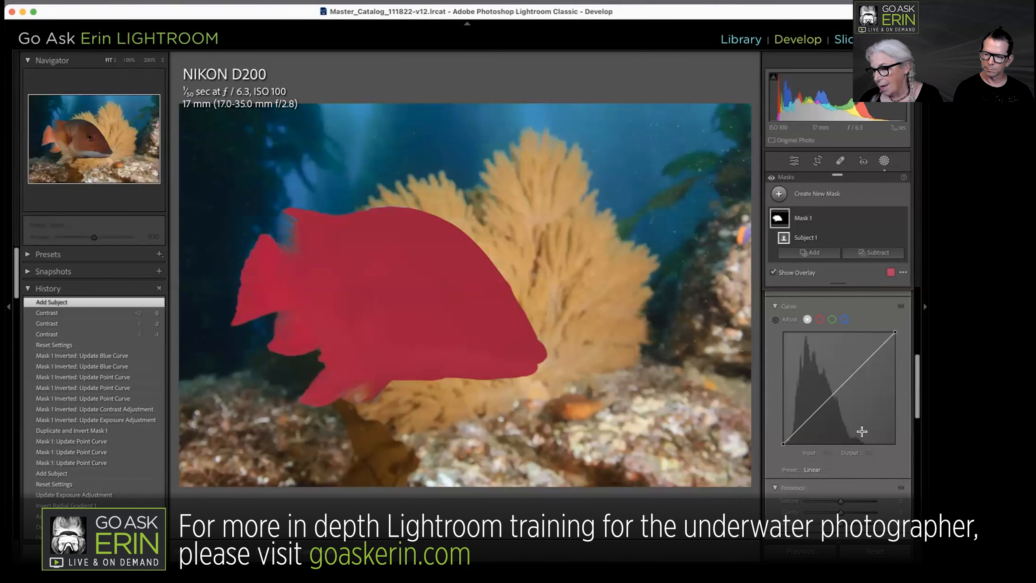
pyautogui.press('o')
# - Brighten the fish with composite curve points at input 18, output 26 and input 172, output 218, plus one lower-midtone and one highlight point
pyautogui.moveTo(857, 366); pyautogui.dragTo(856, 349)
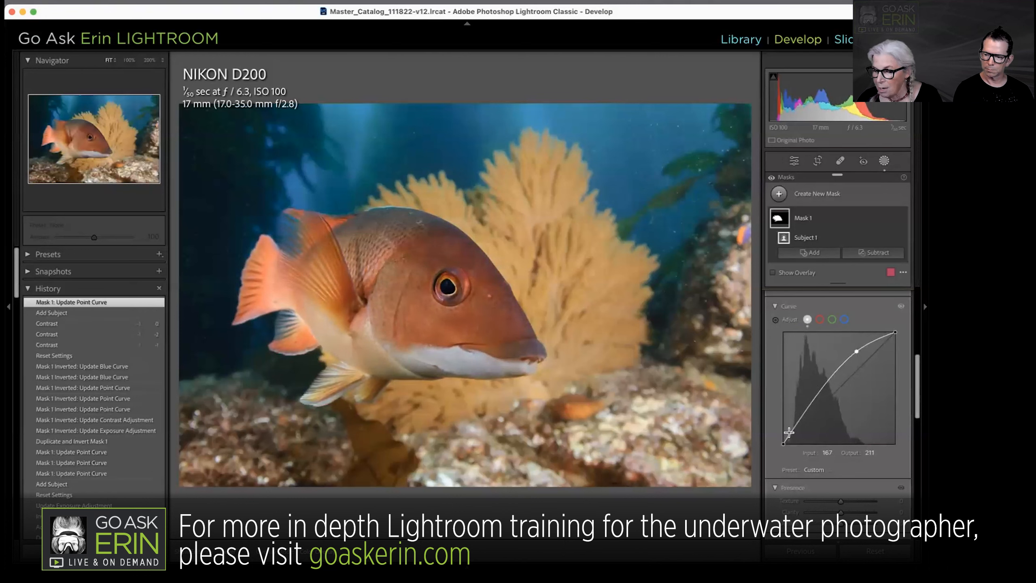
pyautogui.moveTo(790, 435); pyautogui.dragTo(790, 432)
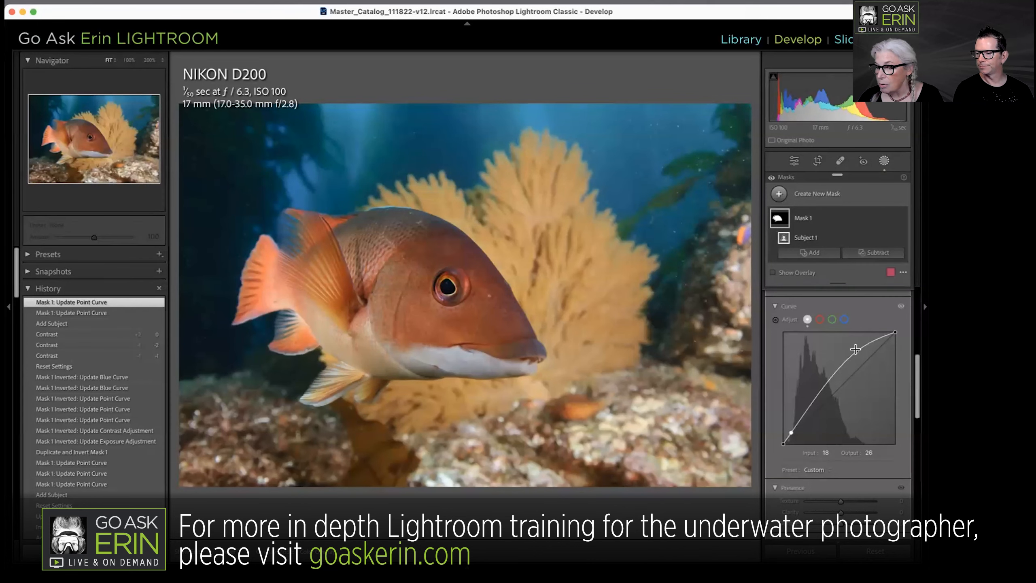
pyautogui.click(877, 338)
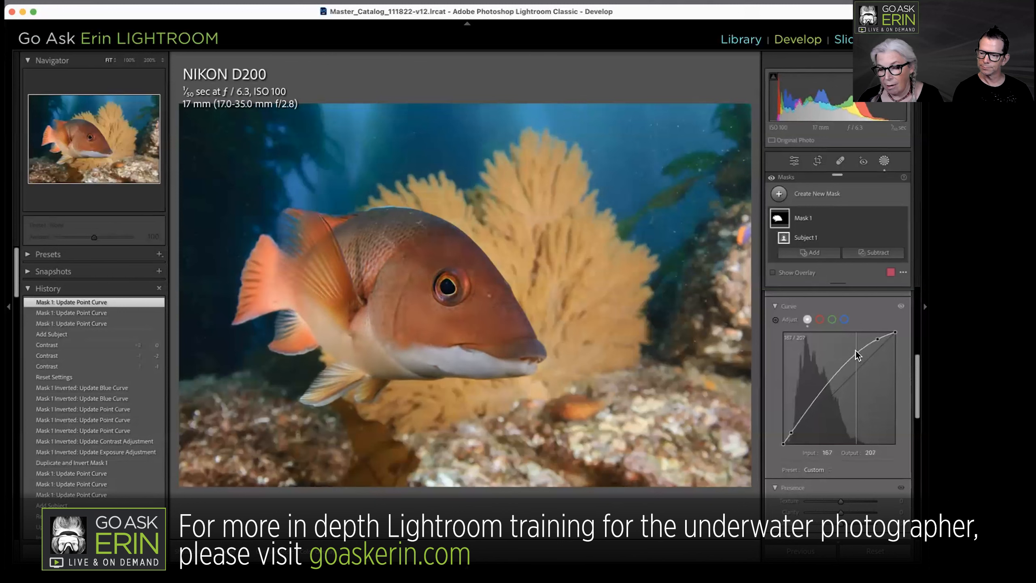
pyautogui.moveTo(856, 351); pyautogui.dragTo(857, 343)
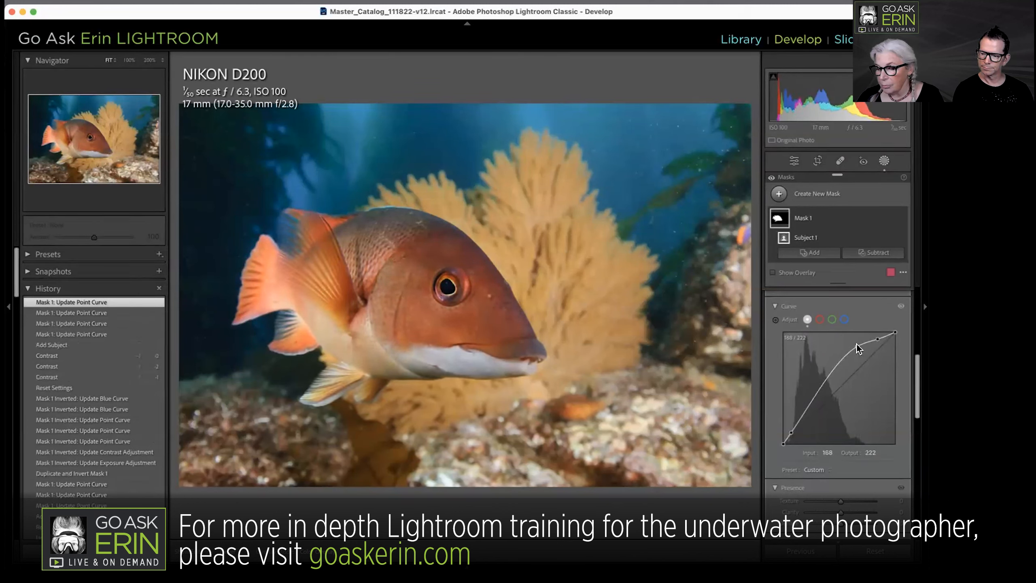
pyautogui.click(809, 401)
pyautogui.moveTo(858, 346); pyautogui.dragTo(856, 345)
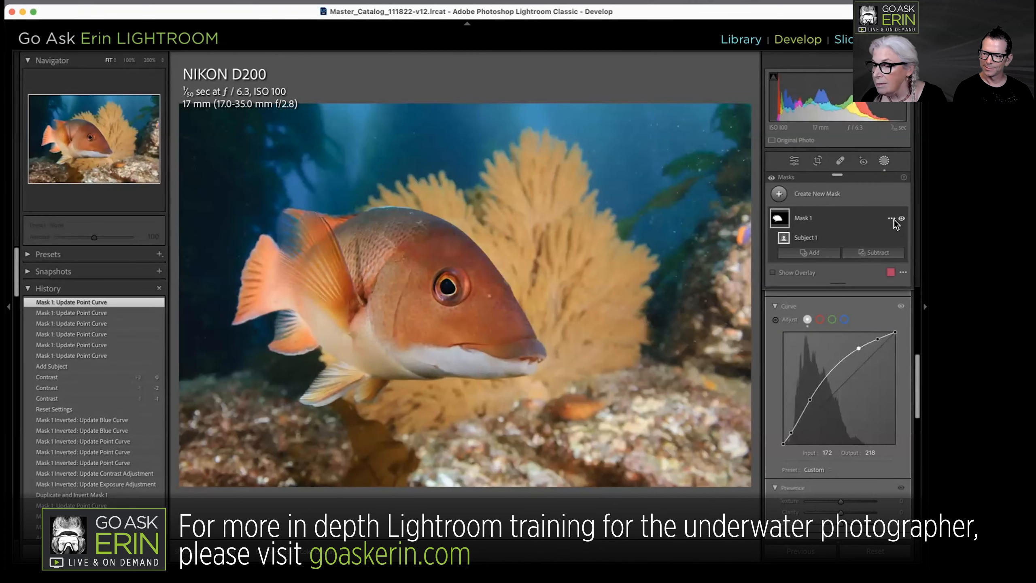
# - Duplicate and invert the fish mask, and darken the background with composite curve points at 117/98, 29/18 and 200/190 (input/output)
pyautogui.click(891, 218)
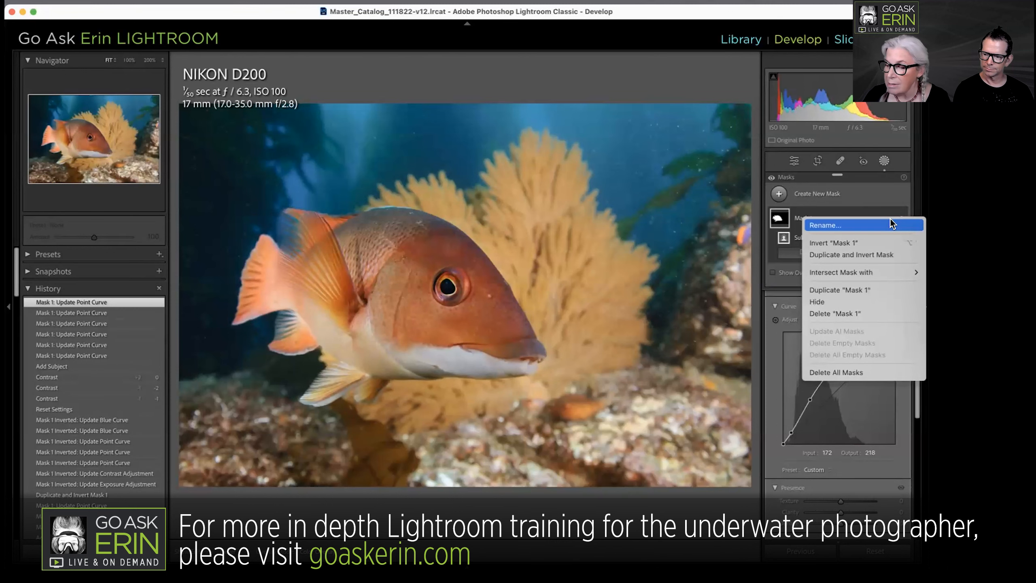
pyautogui.click(874, 253)
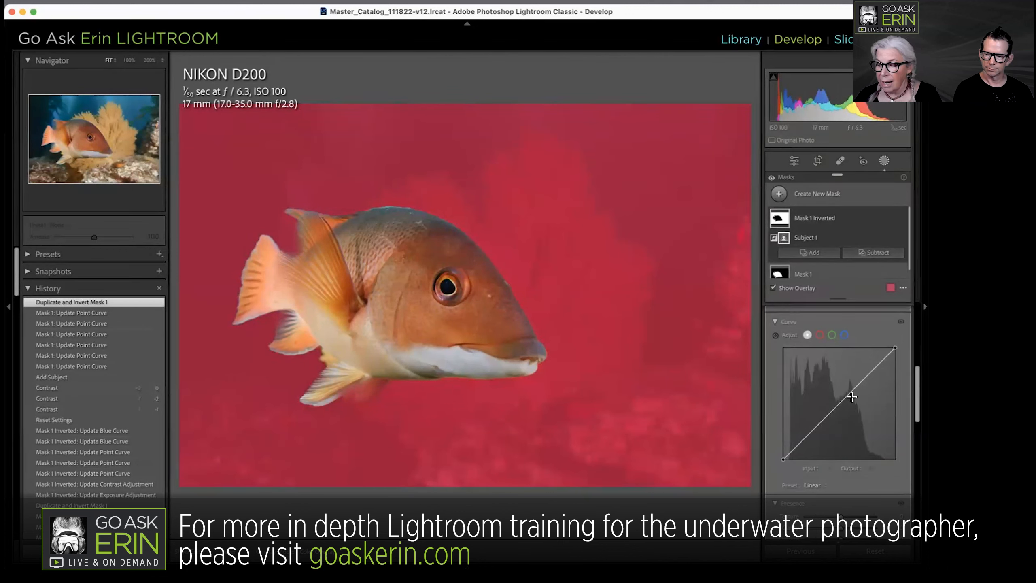
pyautogui.moveTo(833, 408); pyautogui.dragTo(834, 416)
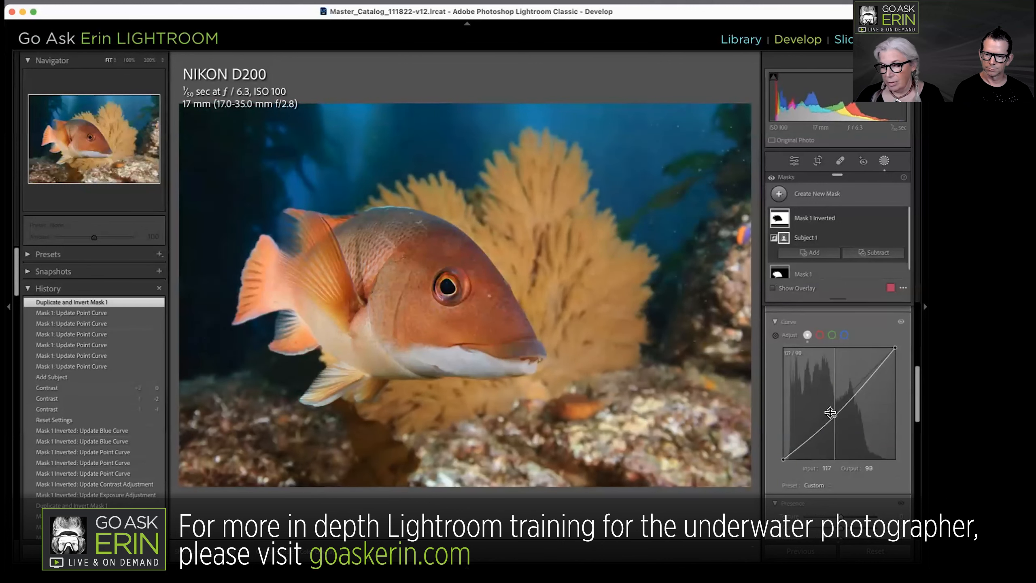
pyautogui.click(792, 449)
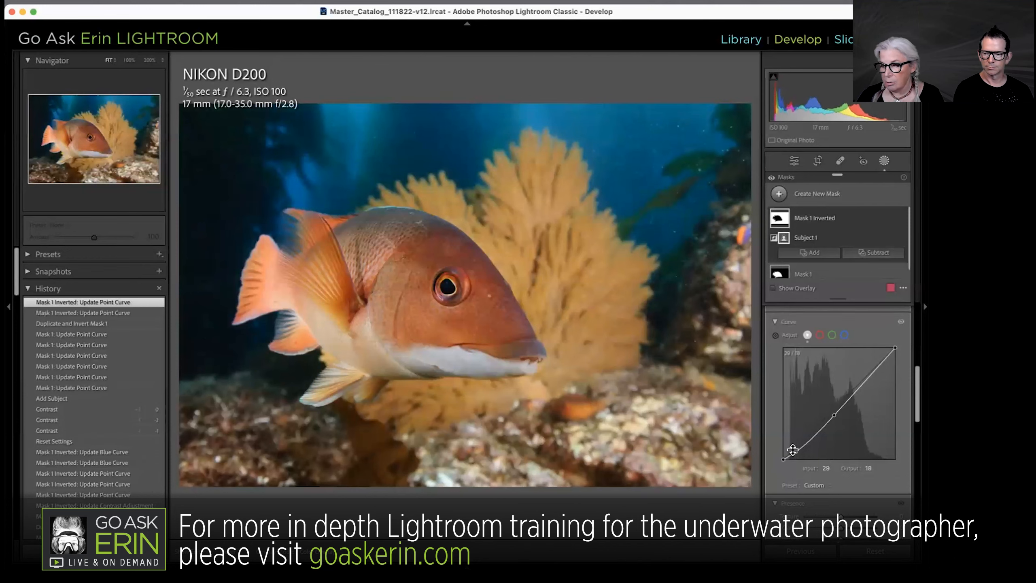
pyautogui.click(869, 373)
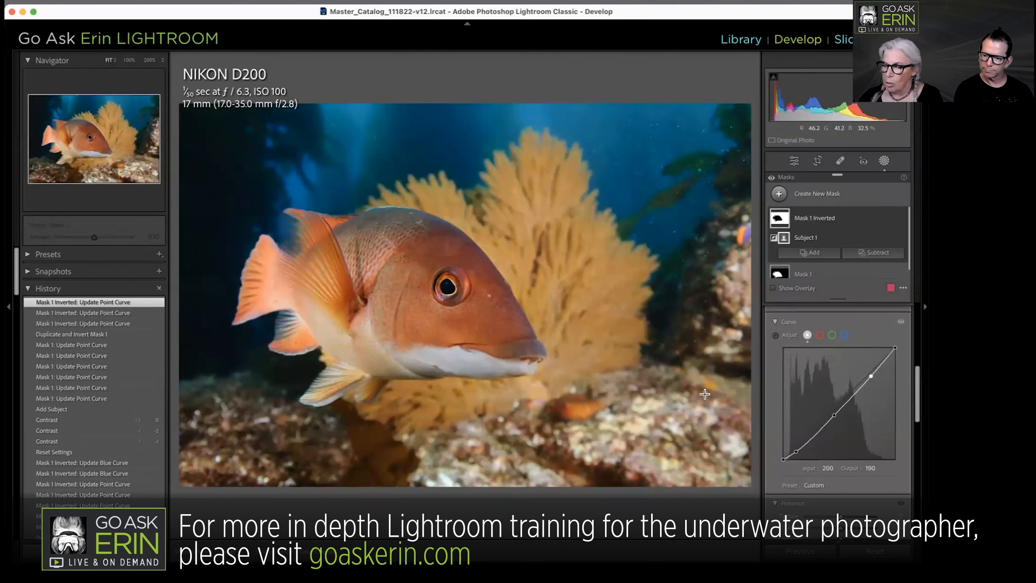
# - Shape the inverted mask's blue curve with points at 134/127, 65/60 and 179/200 (input/output), and compare before and after
pyautogui.click(843, 337)
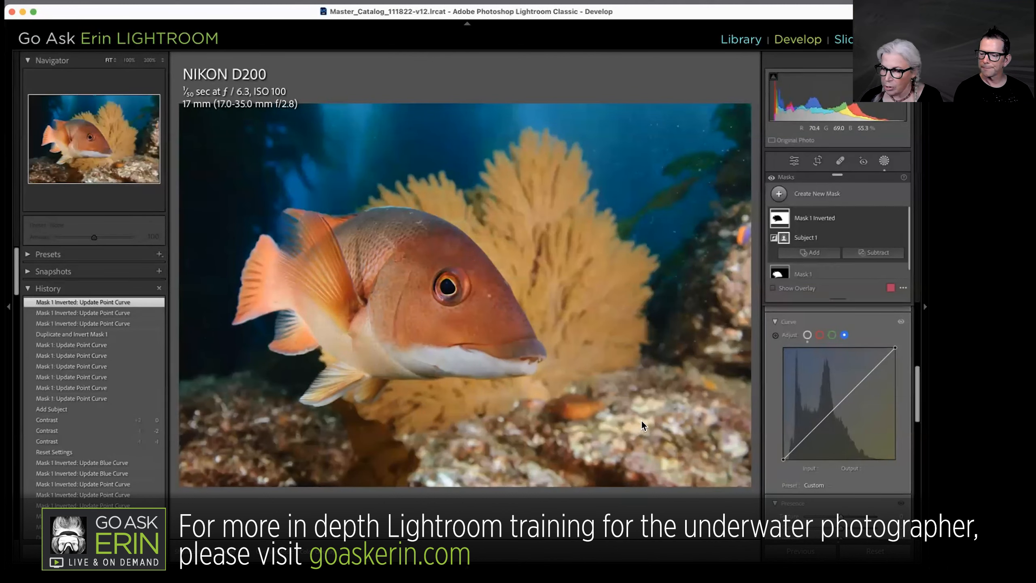
pyautogui.click(842, 402)
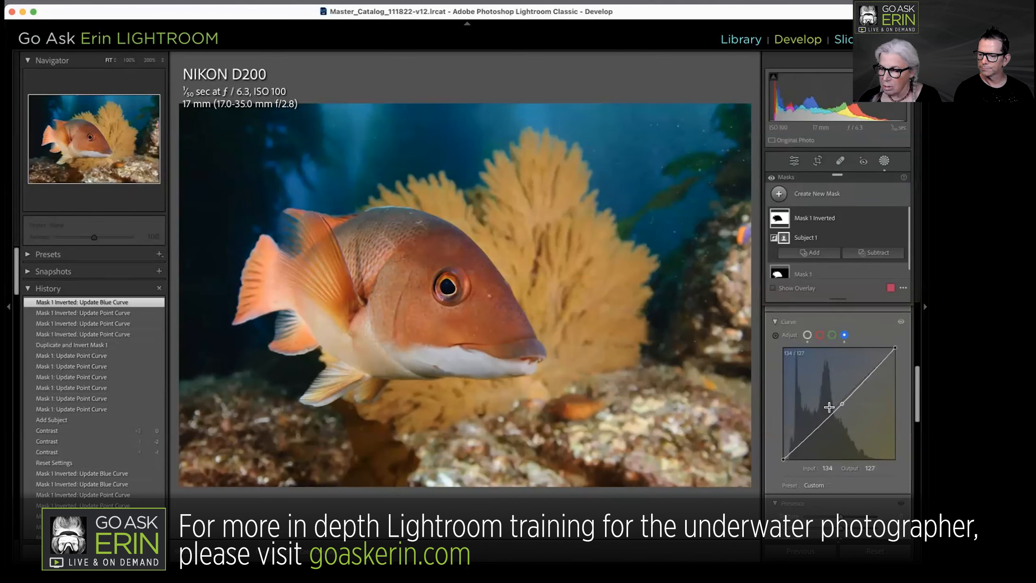
pyautogui.click(808, 431)
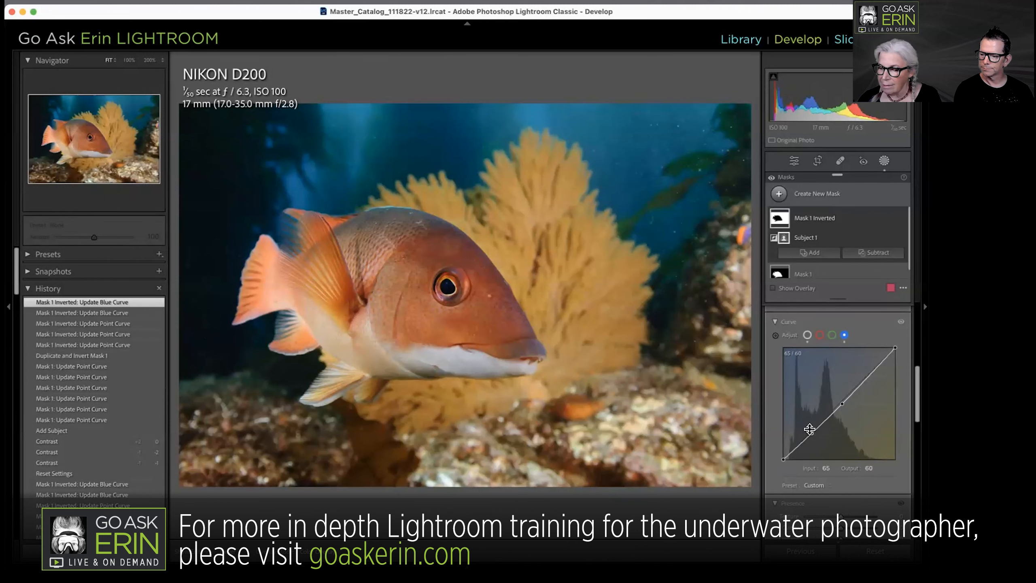
pyautogui.moveTo(869, 369); pyautogui.dragTo(868, 370)
pyautogui.moveTo(872, 380)
pyautogui.mouseDown()
pyautogui.moveTo(848, 362)
pyautogui.moveTo(856, 390)
pyautogui.moveTo(860, 368)
pyautogui.mouseUp()
pyautogui.press('\\')
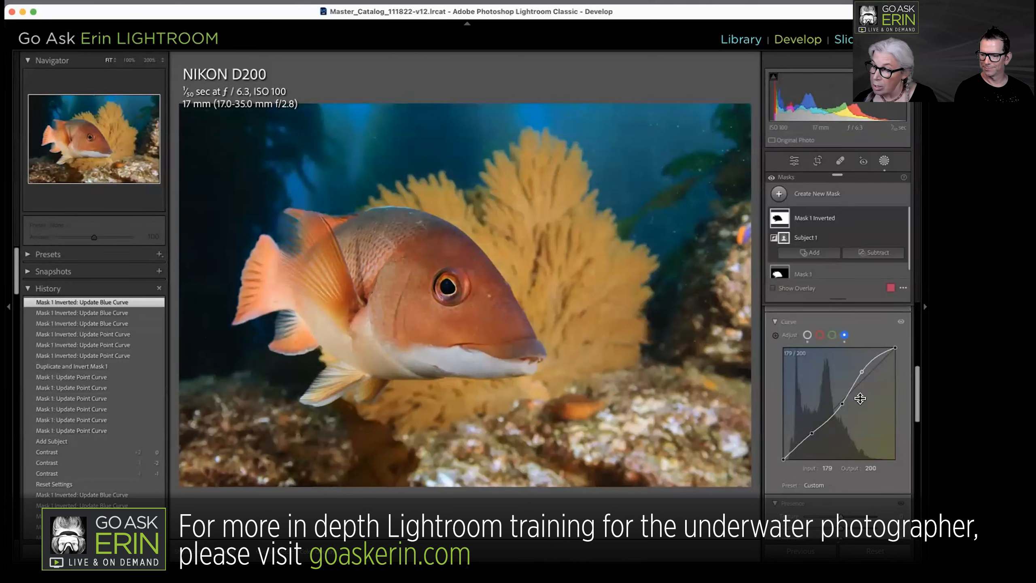
# - Lower the whole photo's Vibrance to -7 in the Basic adjustments
pyautogui.scroll(-10, 860, 398)
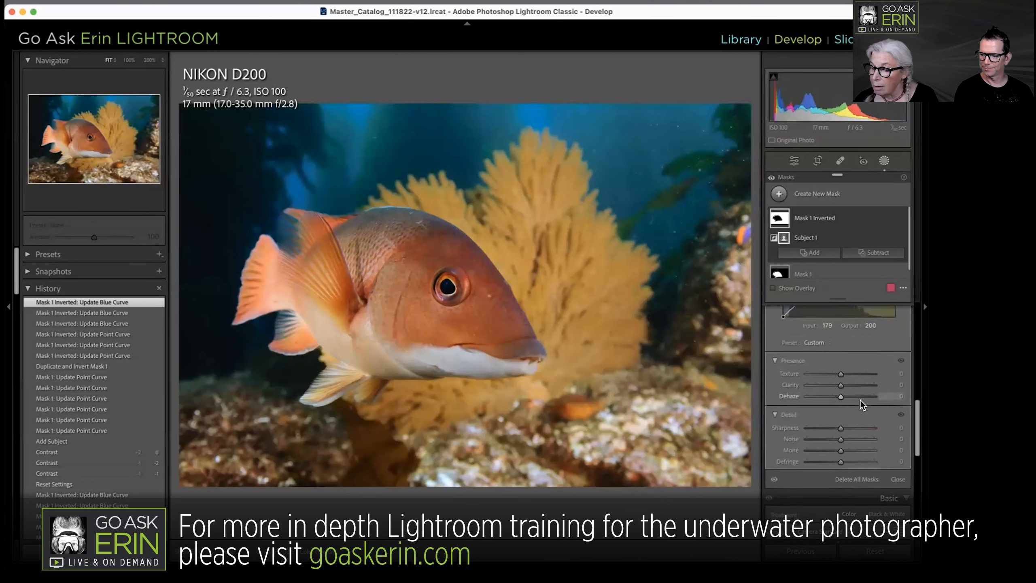
pyautogui.scroll(-6, 849, 393)
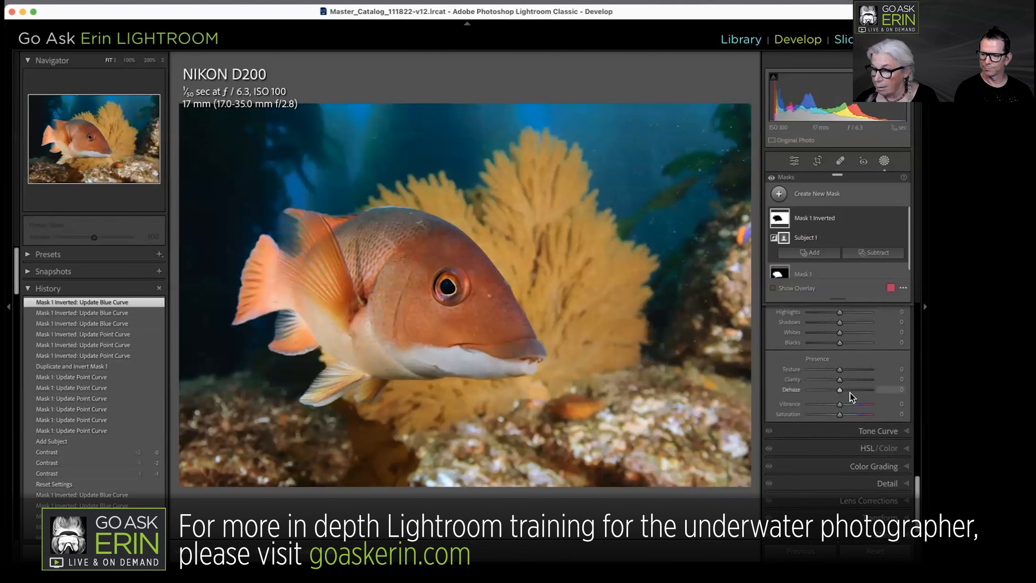
pyautogui.moveTo(838, 400); pyautogui.dragTo(835, 401)
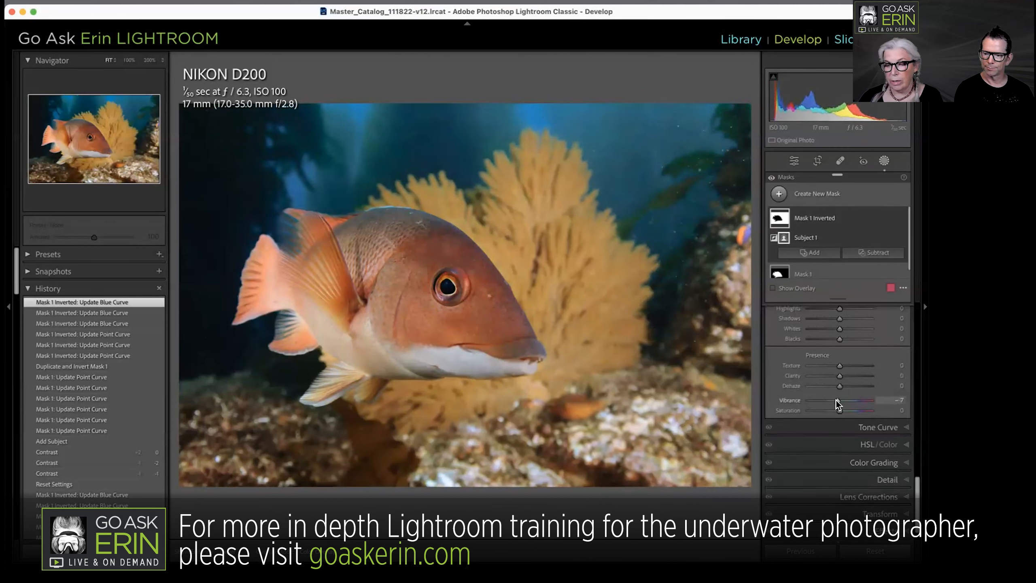